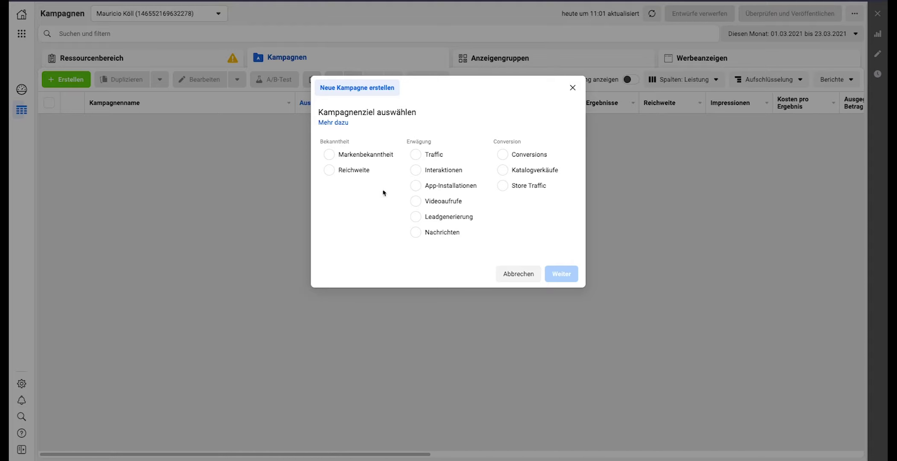
# Step: Create a new campaign with the Traffic objective and name it Test
pyautogui.click(421, 155)
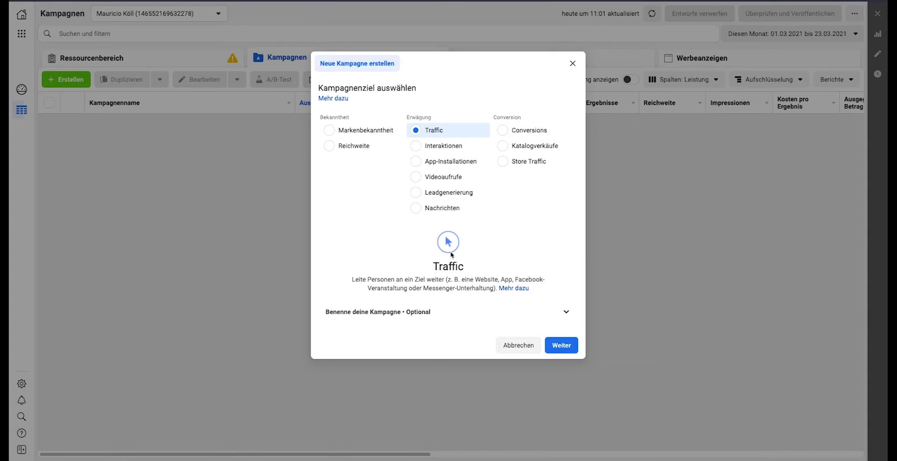
pyautogui.click(566, 353)
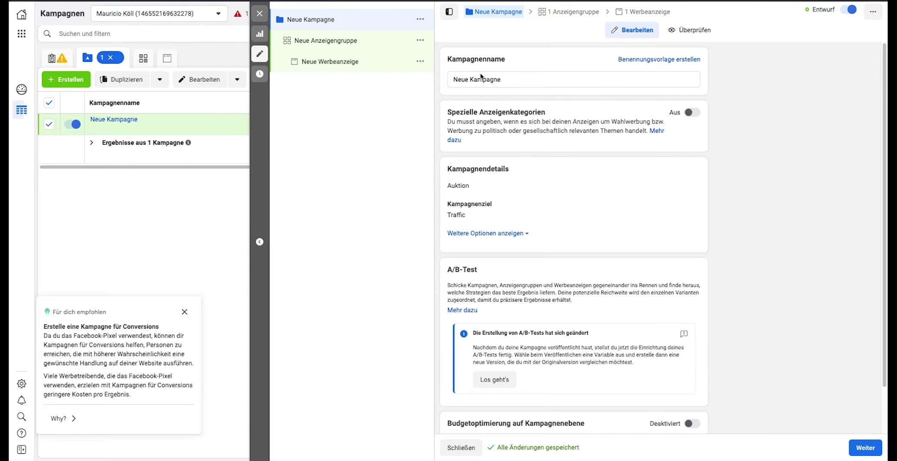
pyautogui.tripleClick(502, 80)
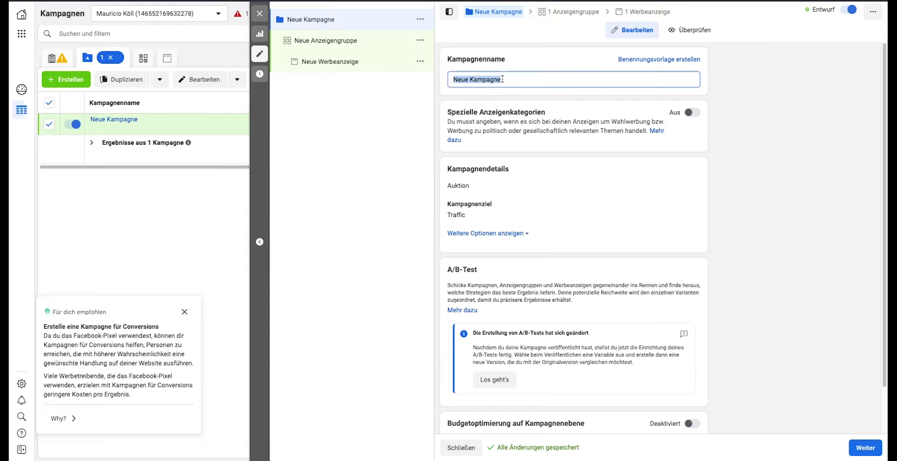
pyautogui.write('Test')
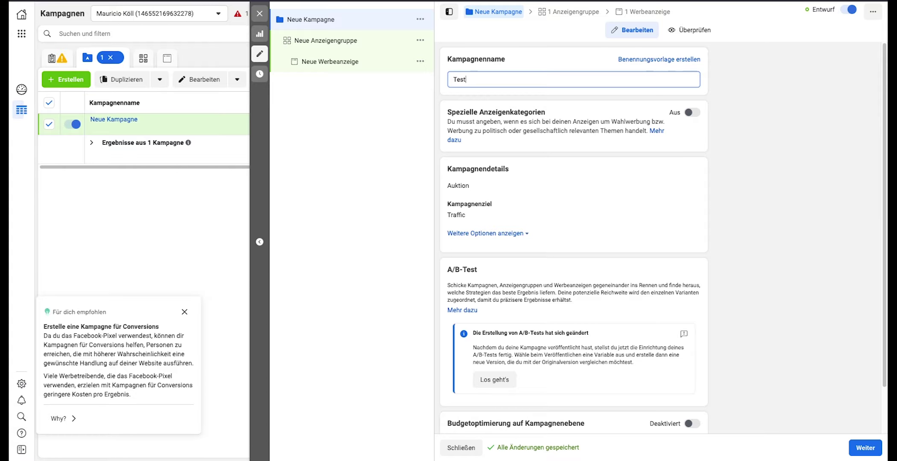
pyautogui.click(516, 101)
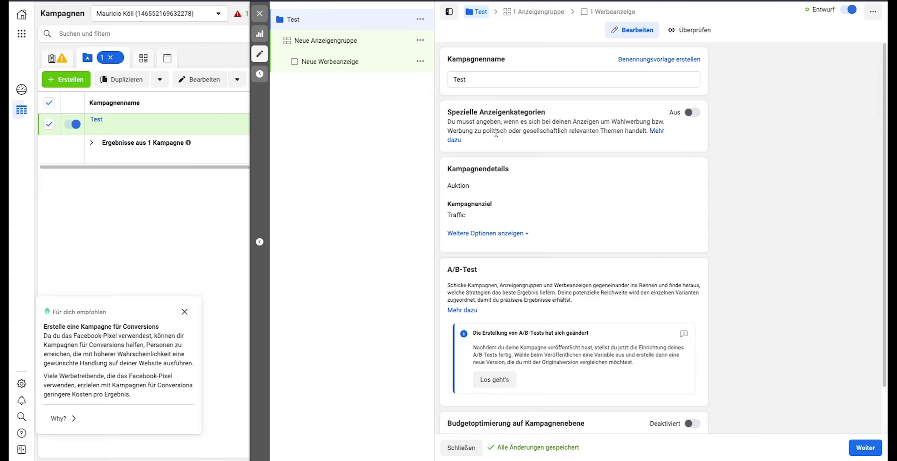
# Step: Turn on the special ad categories (Spezielle Anzeigenkategorien) setting and switch it back off
pyautogui.click(684, 114)
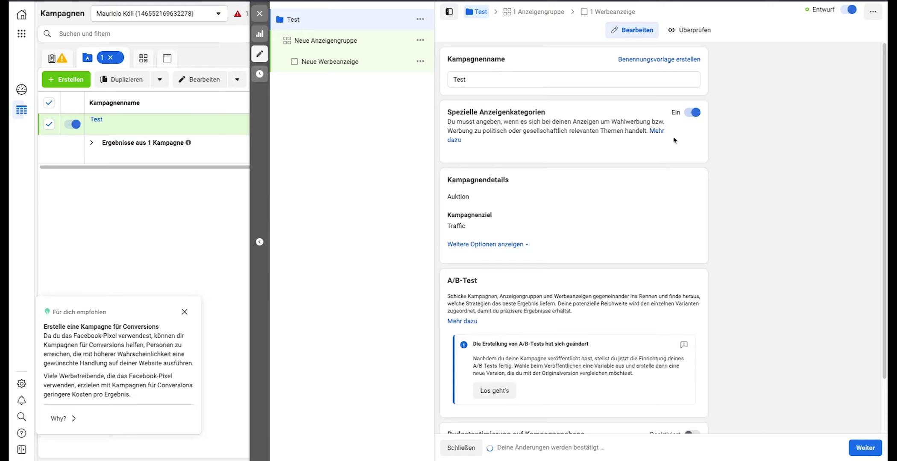
pyautogui.click(690, 114)
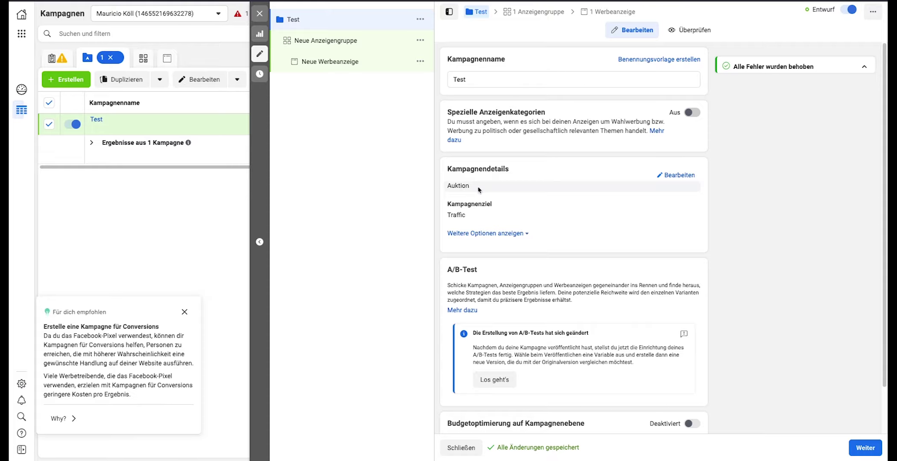
# Step: Open the campaign details for editing and check the booking type (Buchungsart) choices
pyautogui.doubleClick(673, 178)
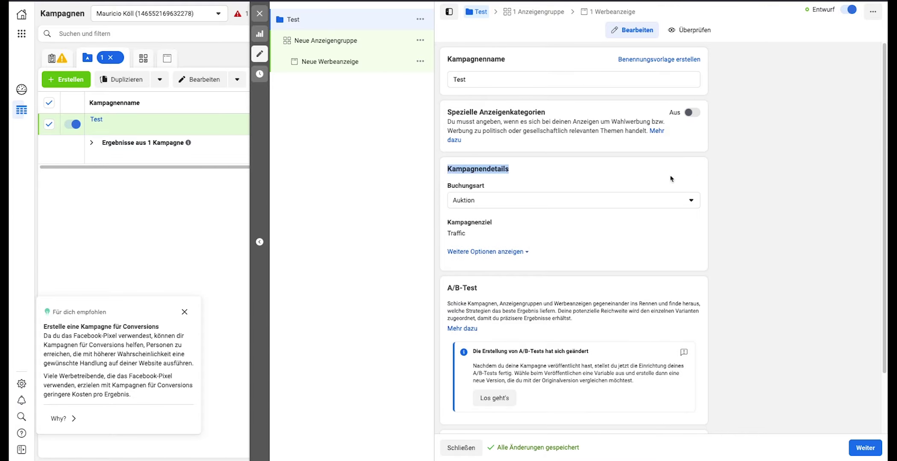
pyautogui.click(584, 201)
pyautogui.click(582, 200)
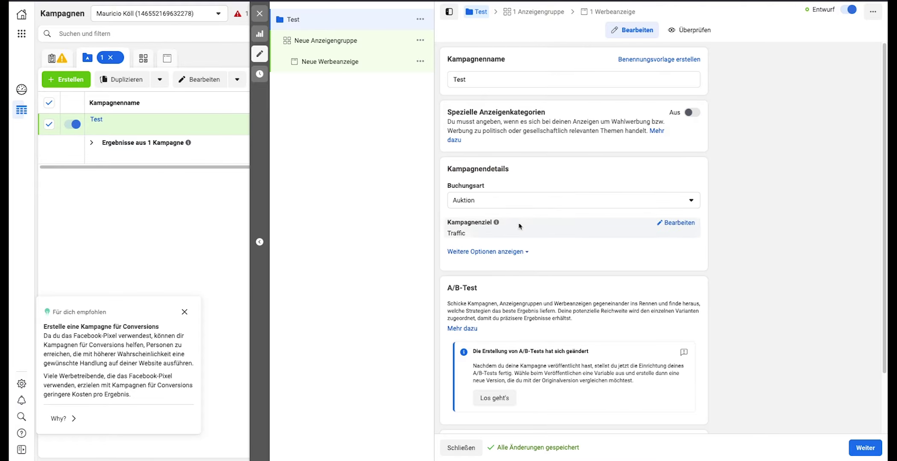
# Step: Turn on budget optimization at campaign level (Budgetoptimierung auf Kampagnenebene) for the Test campaign
pyautogui.scroll(-2, 485, 232)
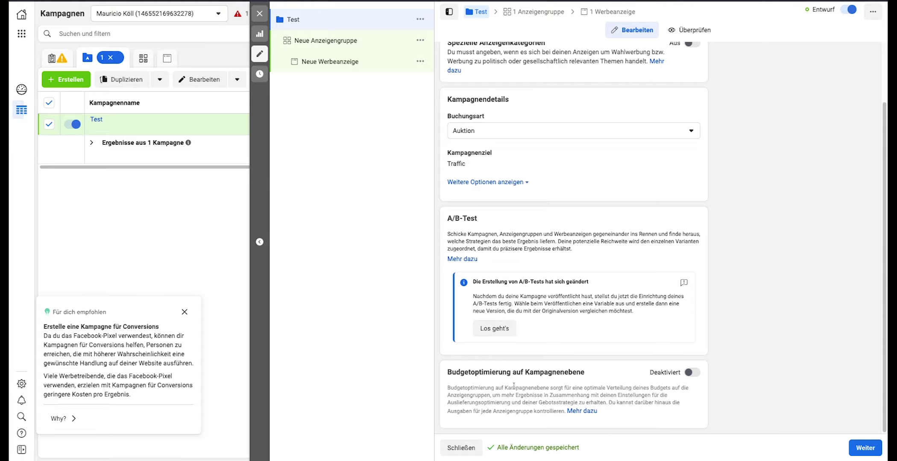
pyautogui.click(693, 373)
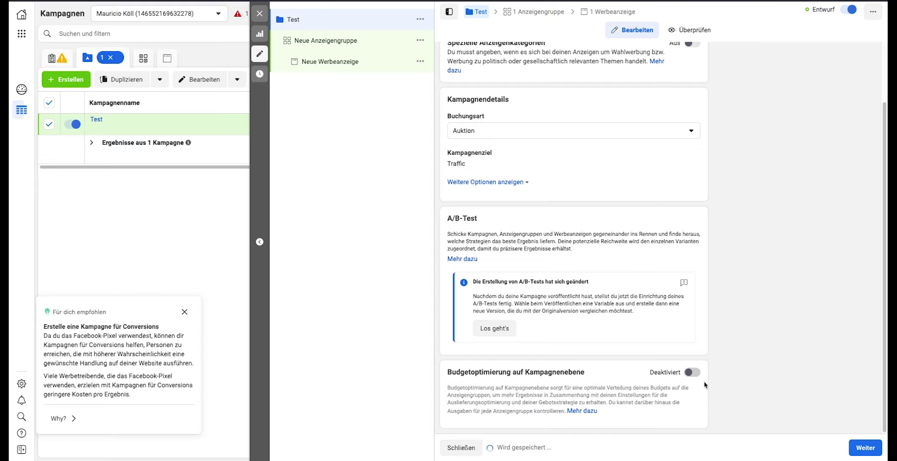
pyautogui.click(694, 374)
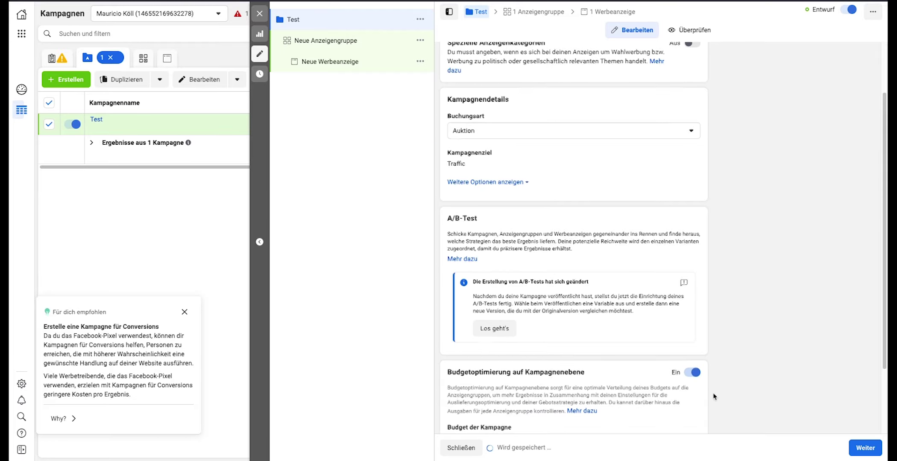
pyautogui.scroll(2, 716, 397)
pyautogui.scroll(-3, 704, 389)
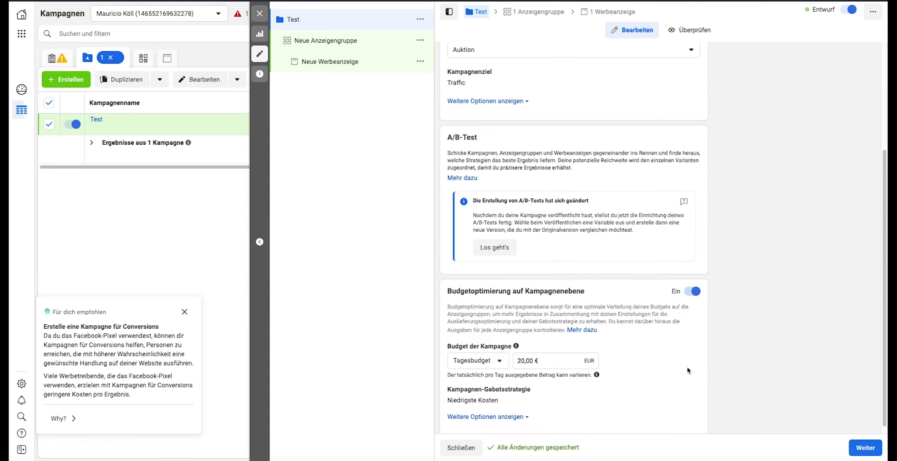
# Step: Examine the campaign's budget types, its additional budget options and the available bid strategies without changing them
pyautogui.click(491, 368)
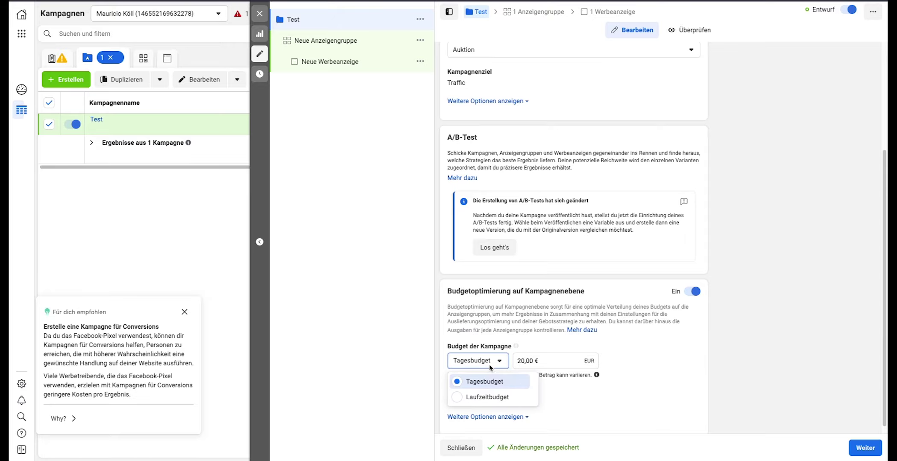
pyautogui.click(606, 383)
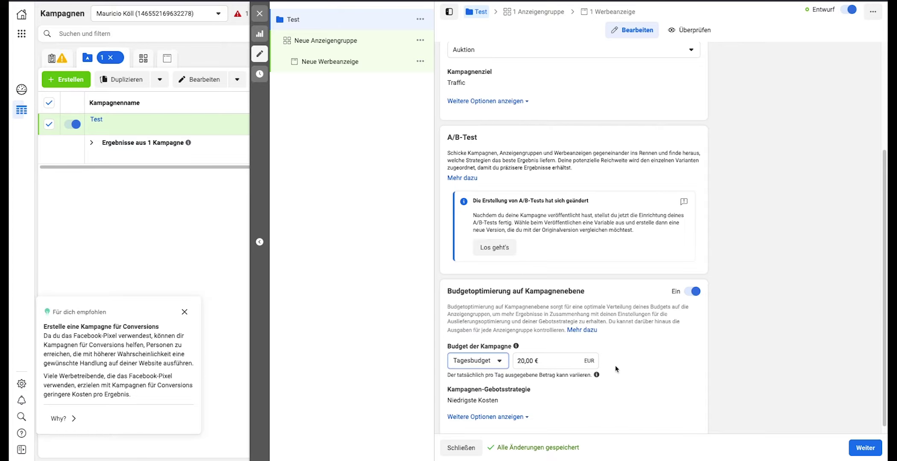
pyautogui.click(518, 417)
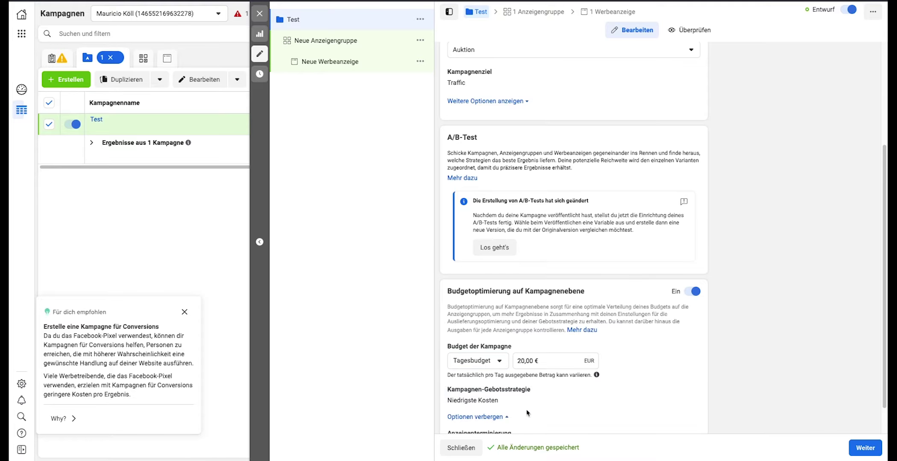
pyautogui.scroll(-1, 556, 384)
pyautogui.click(677, 356)
pyautogui.scroll(1, 480, 388)
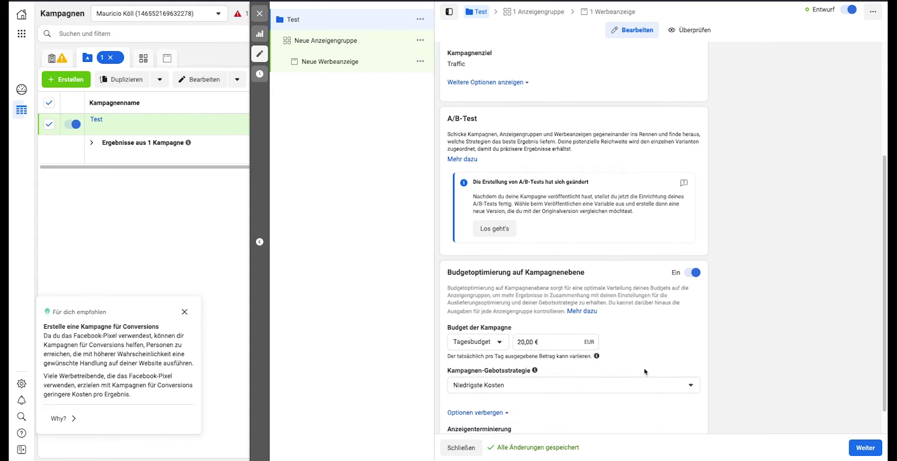
pyautogui.scroll(-1, 480, 388)
pyautogui.click(491, 355)
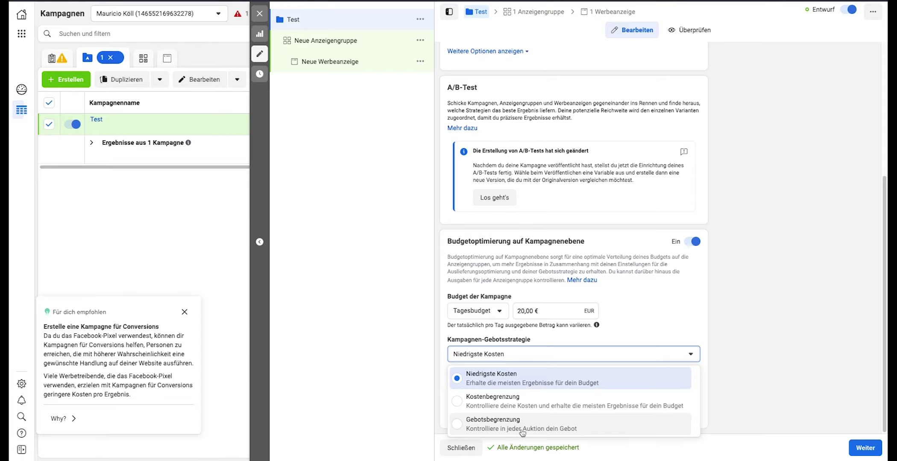
pyautogui.click(406, 370)
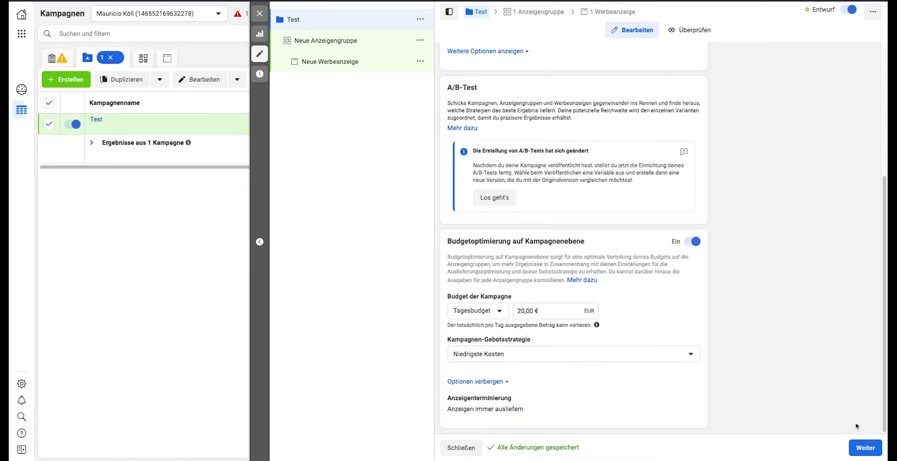
# Step: Continue to the ad group level and review its traffic destination, dynamic creative, offer, schedule and spending limit settings
pyautogui.click(860, 444)
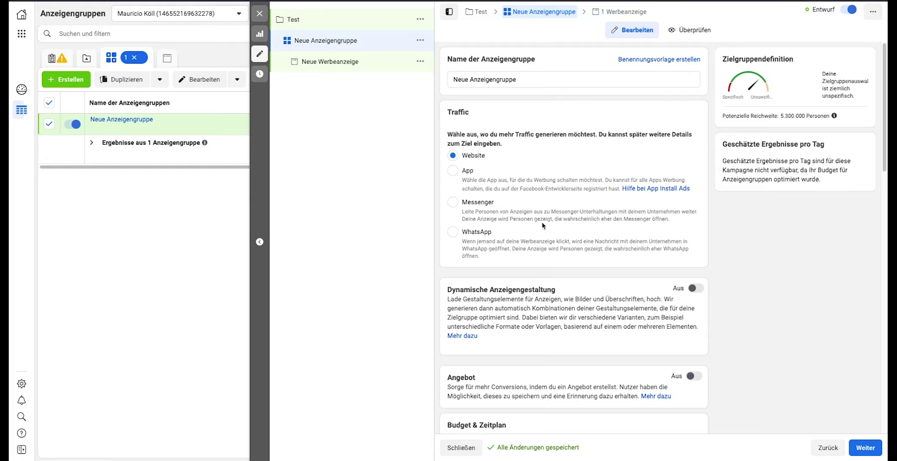
pyautogui.scroll(-3, 543, 226)
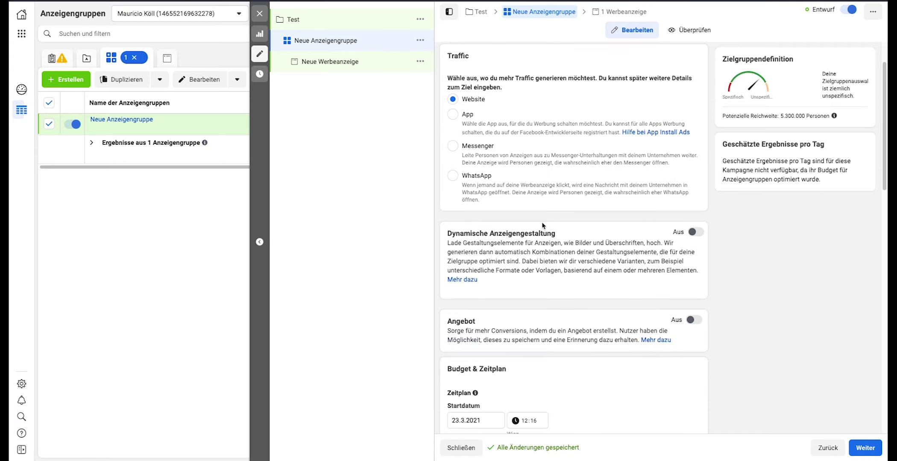
pyautogui.scroll(-1, 542, 218)
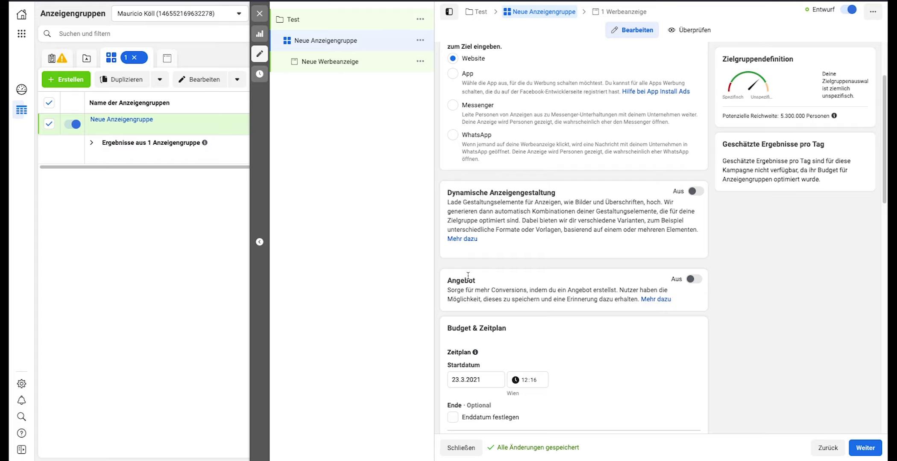
pyautogui.scroll(-3, 467, 276)
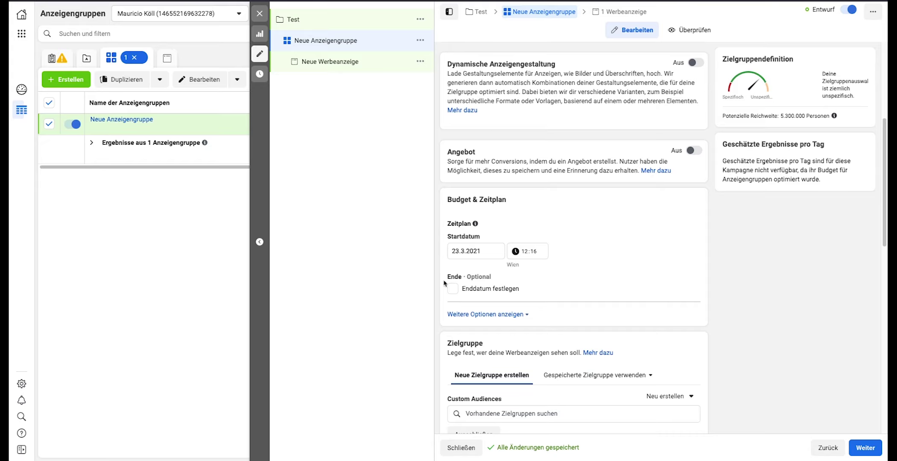
pyautogui.click(472, 315)
pyautogui.moveTo(481, 327)
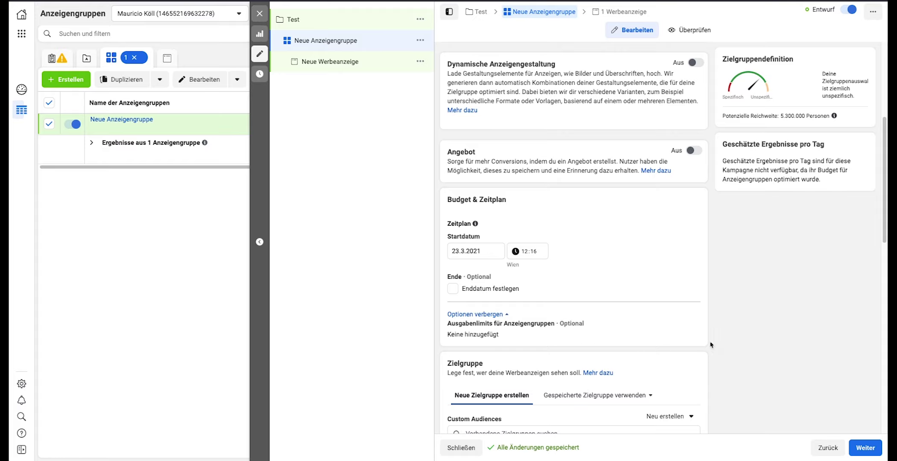
# Step: Open the audience's detailed targeting for editing and browse its categories, looking into Demografische Angaben
pyautogui.scroll(-5, 719, 341)
pyautogui.moveTo(695, 338)
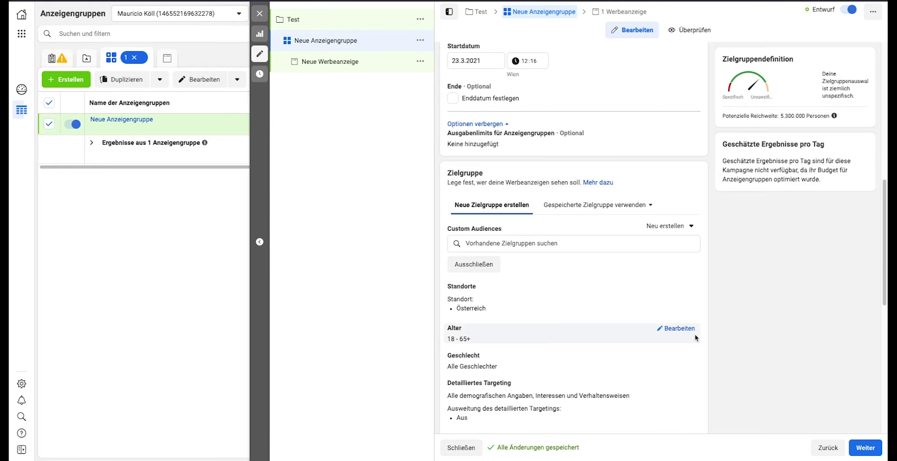
pyautogui.scroll(-2, 672, 311)
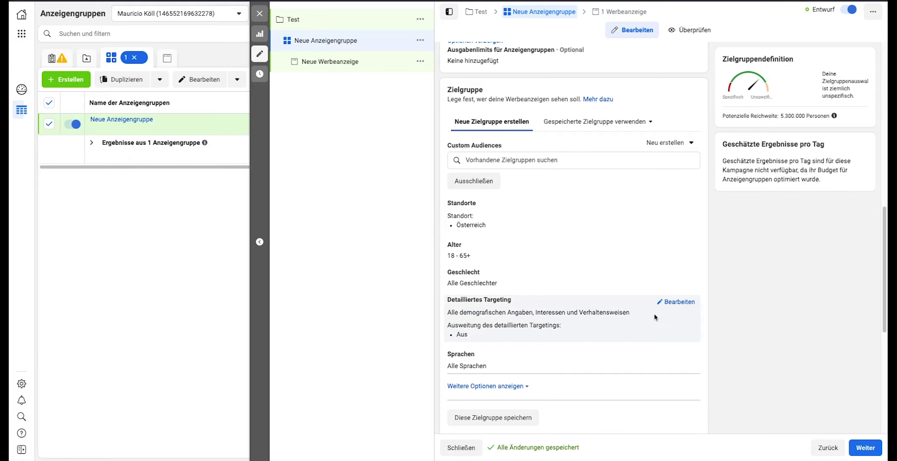
pyautogui.click(666, 303)
pyautogui.click(478, 324)
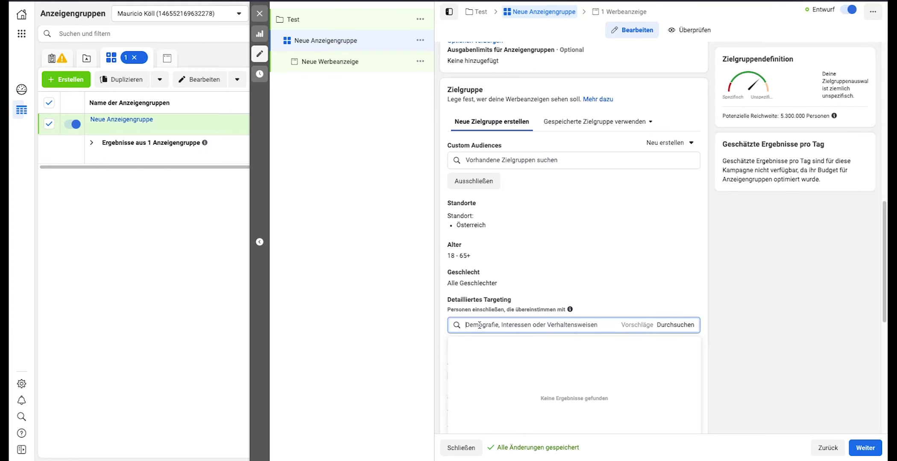
pyautogui.click(690, 328)
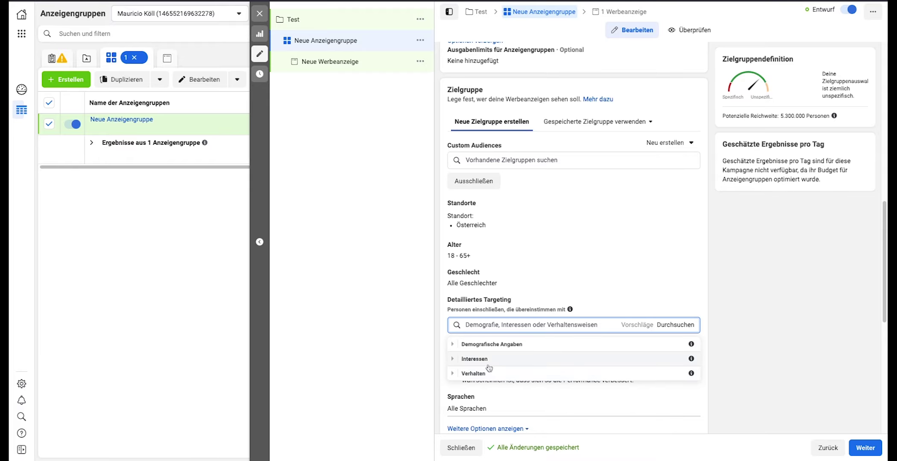
pyautogui.click(489, 346)
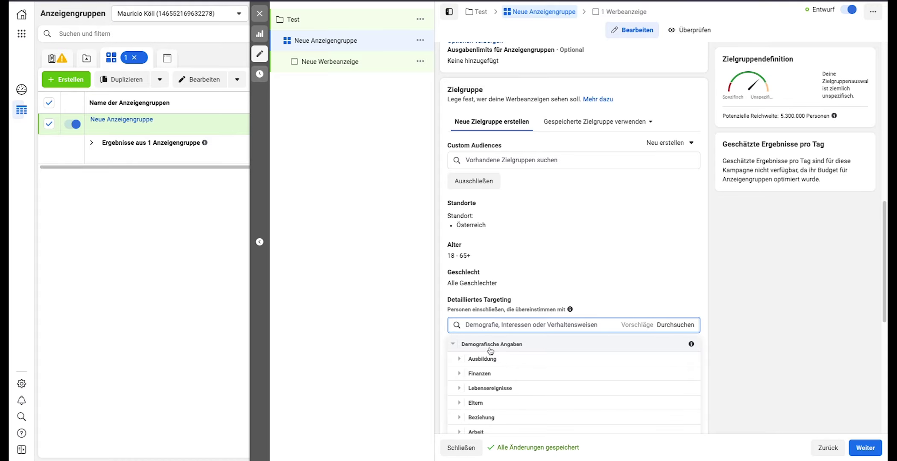
pyautogui.click(489, 346)
pyautogui.click(683, 321)
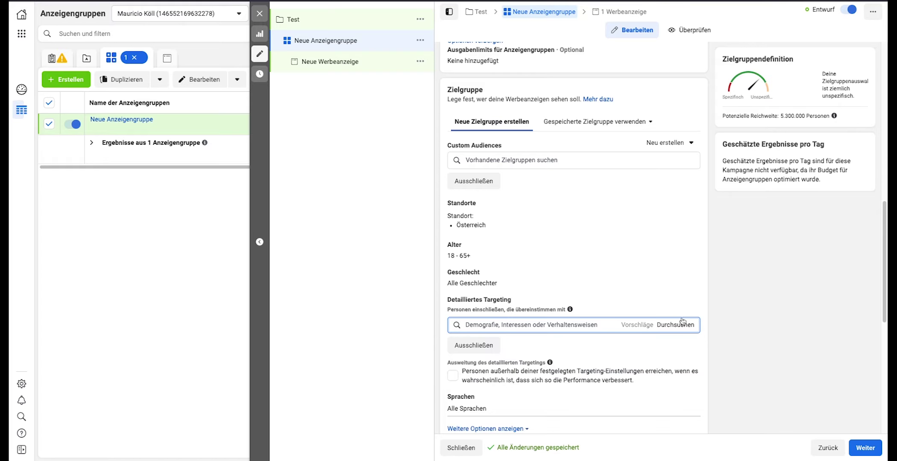
# Step: Add an exclusion field to the detailed targeting and review the remaining audience settings down to the placements
pyautogui.moveTo(474, 219)
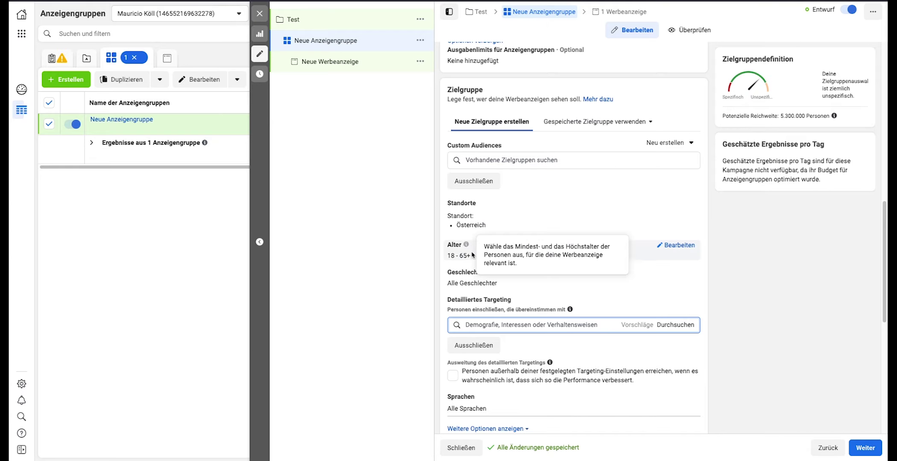
pyautogui.click(465, 352)
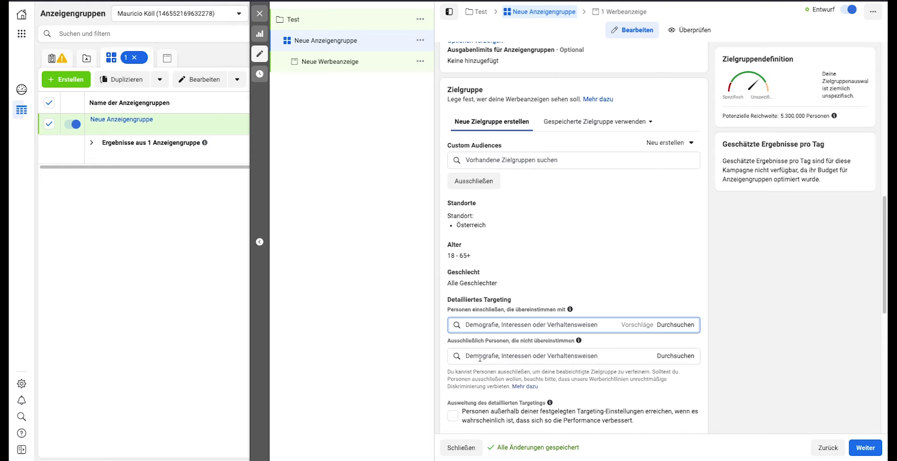
pyautogui.scroll(-1, 477, 356)
pyautogui.scroll(-1, 477, 345)
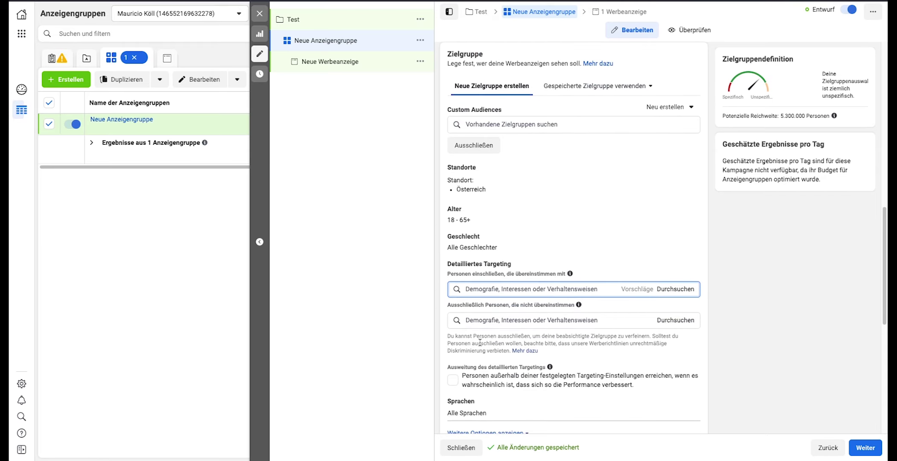
pyautogui.scroll(-3, 474, 337)
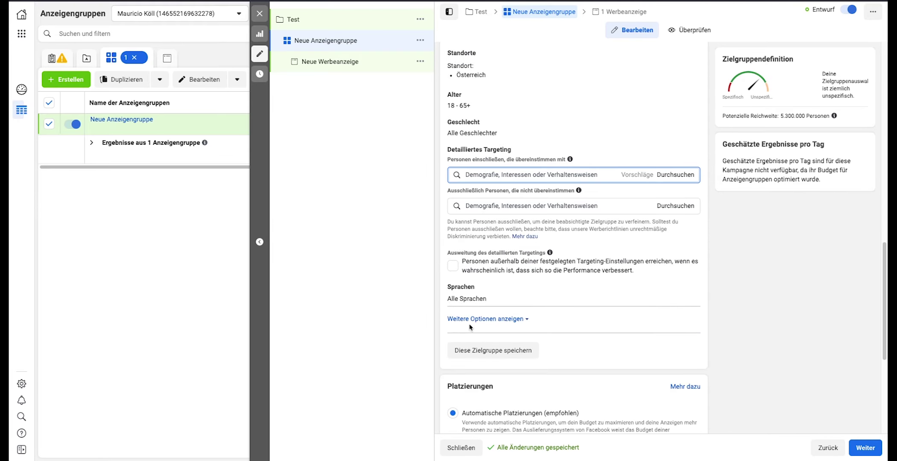
pyautogui.scroll(9, 471, 317)
pyautogui.scroll(-8, 472, 316)
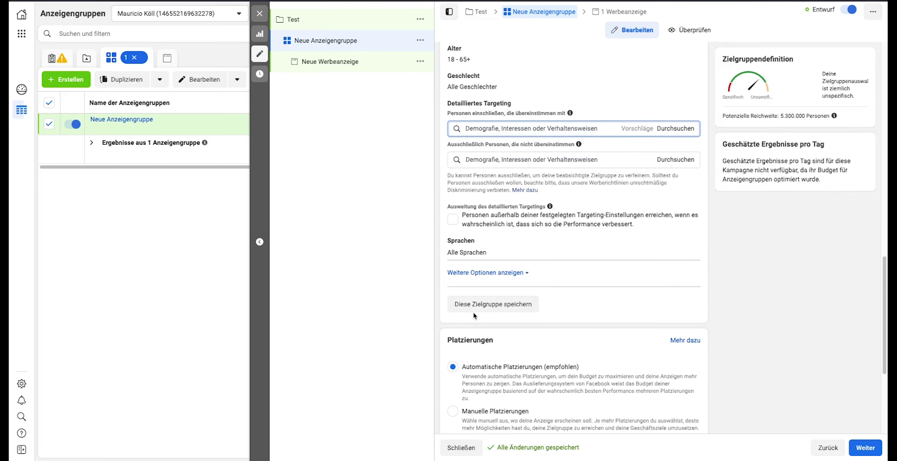
# Step: Review the audience settings and open the option for saving this audience, then cancel without saving it
pyautogui.scroll(1, 475, 314)
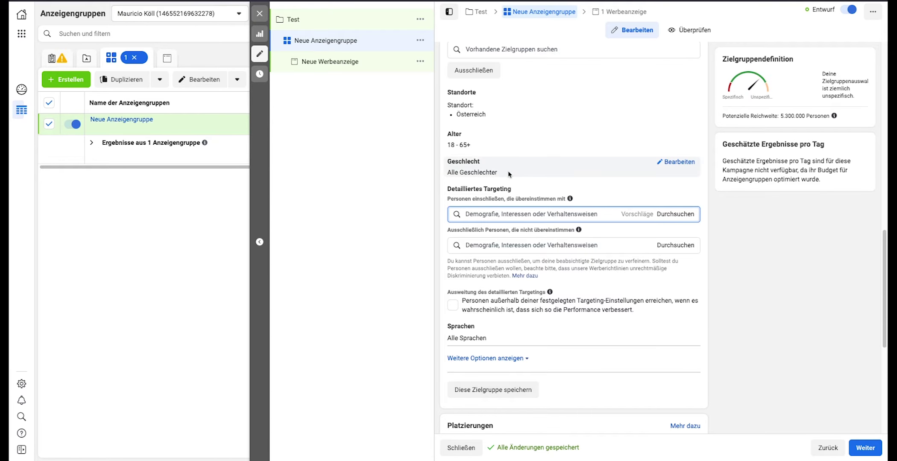
pyautogui.scroll(1, 486, 376)
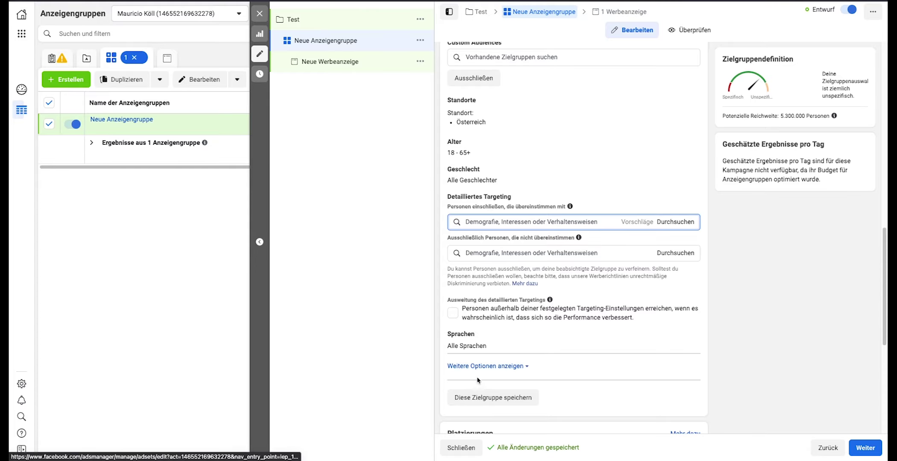
pyautogui.click(480, 391)
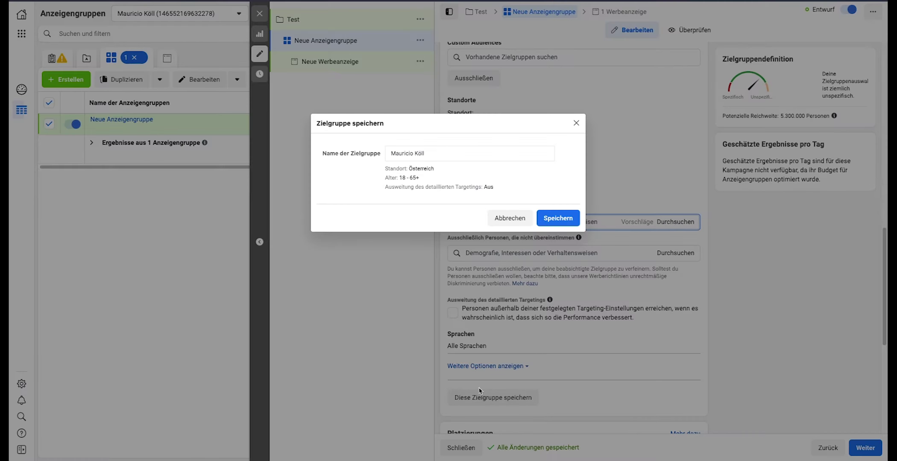
pyautogui.click(498, 218)
# Step: Try Manuelle Platzierungen, examine its devices, platforms and placement list, and return to Automatische Platzierungen
pyautogui.scroll(-4, 489, 269)
pyautogui.scroll(-2, 489, 268)
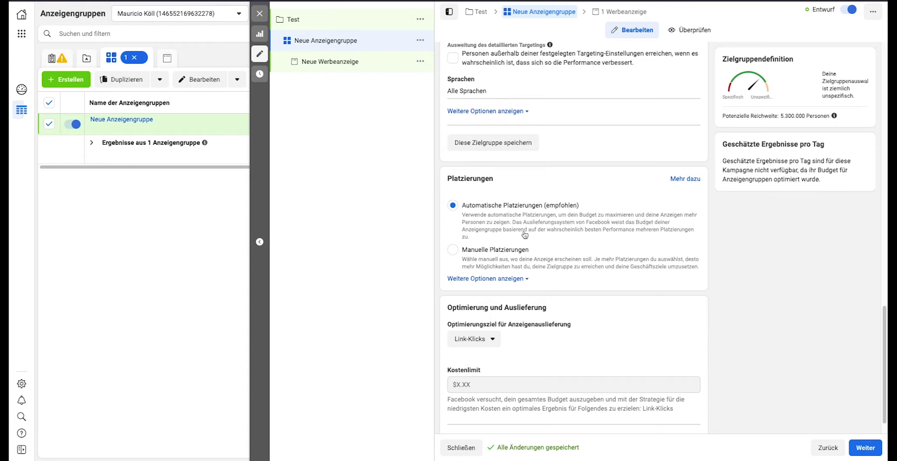
pyautogui.click(473, 255)
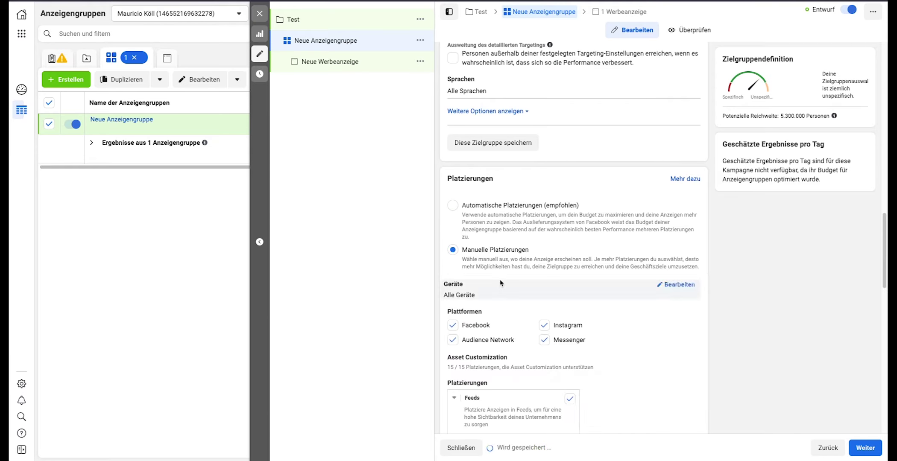
pyautogui.scroll(-1, 468, 264)
pyautogui.scroll(-2, 468, 264)
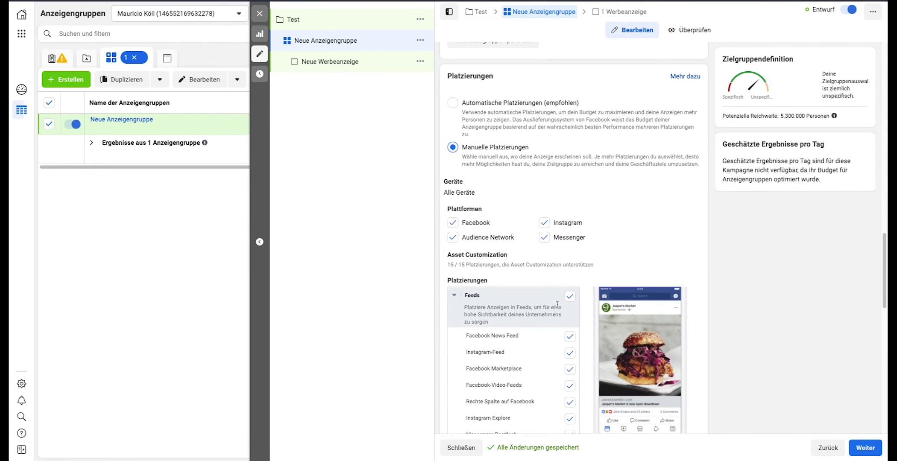
pyautogui.scroll(1, 548, 296)
pyautogui.scroll(-6, 545, 287)
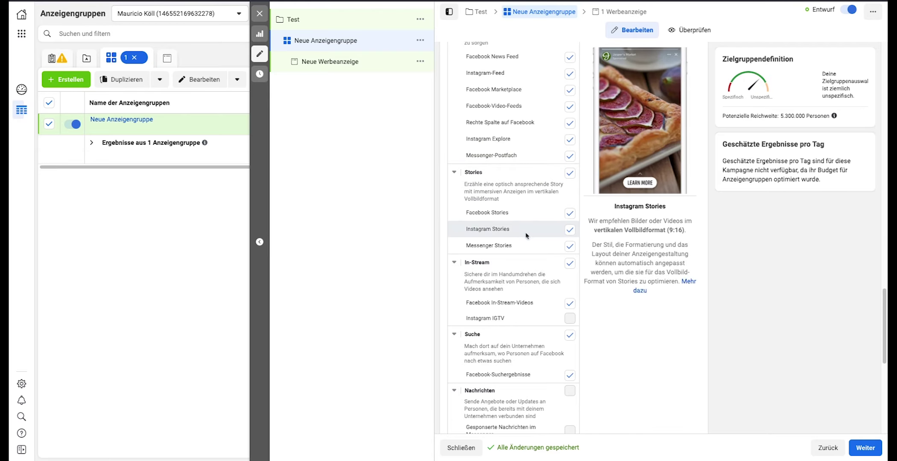
pyautogui.scroll(4, 551, 291)
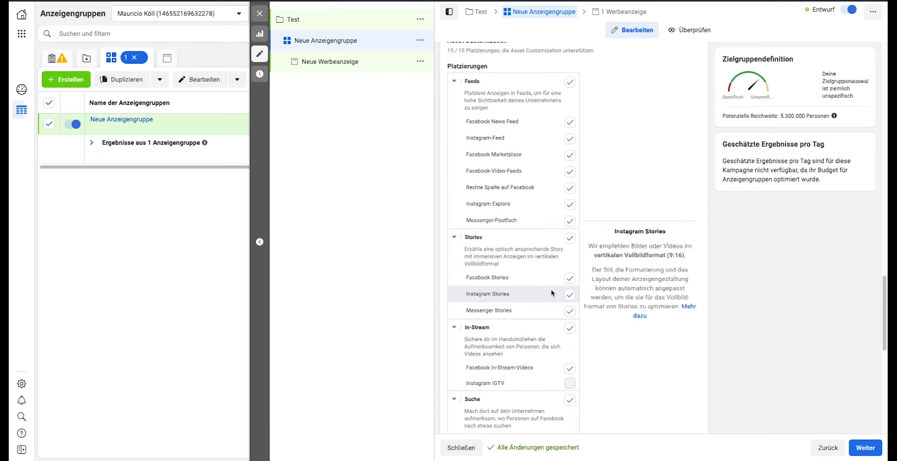
pyautogui.scroll(4, 549, 274)
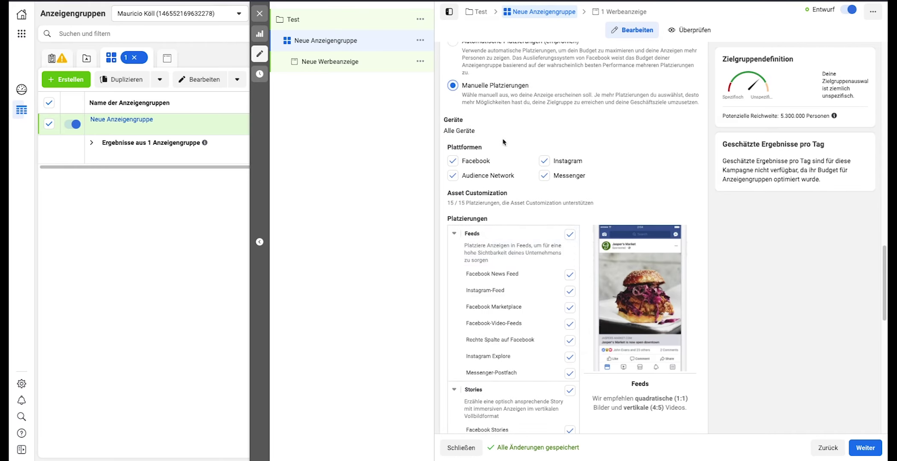
pyautogui.press('Up')
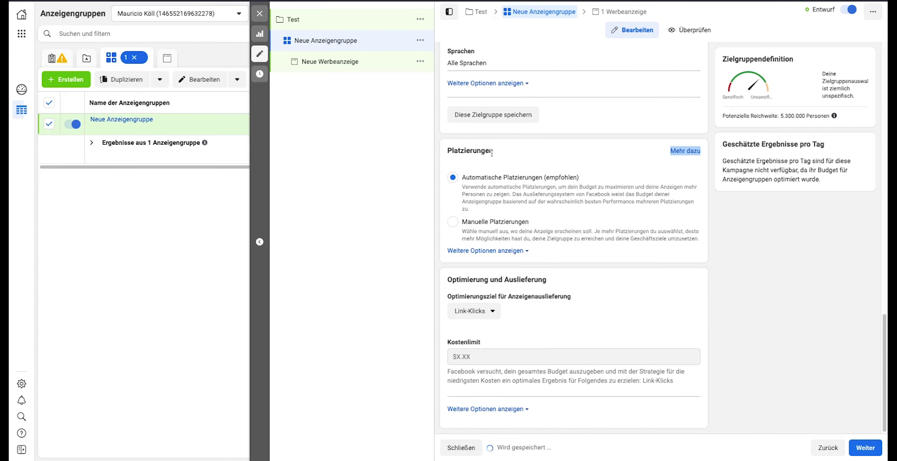
# Step: Examine the available optimization goals for ad delivery and the cost limit's explanation, keeping Link-Klicks
pyautogui.scroll(1, 530, 257)
pyautogui.scroll(-1, 530, 258)
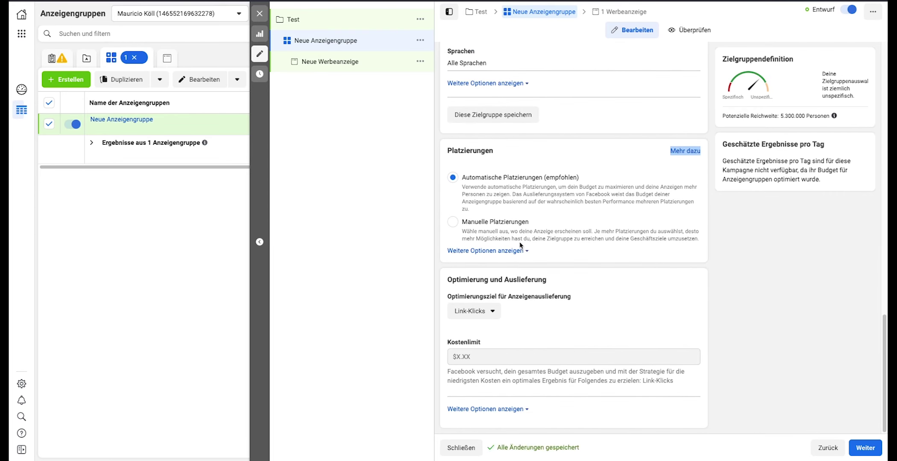
pyautogui.click(476, 315)
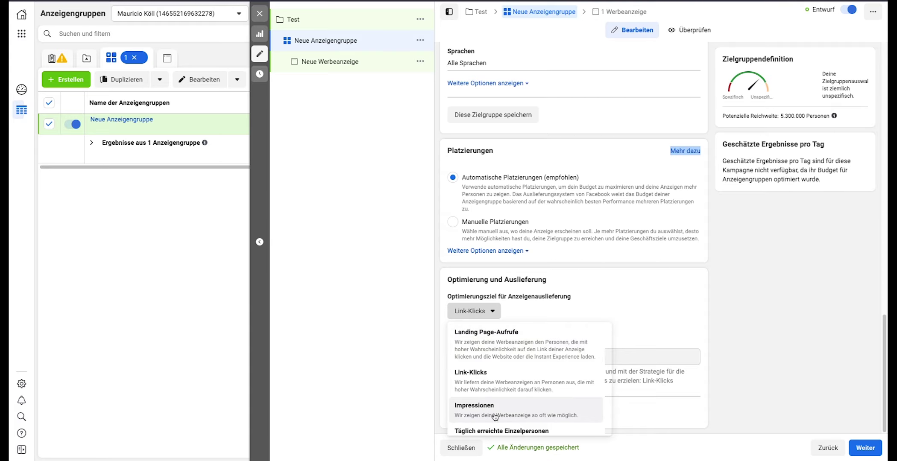
pyautogui.scroll(-1, 494, 422)
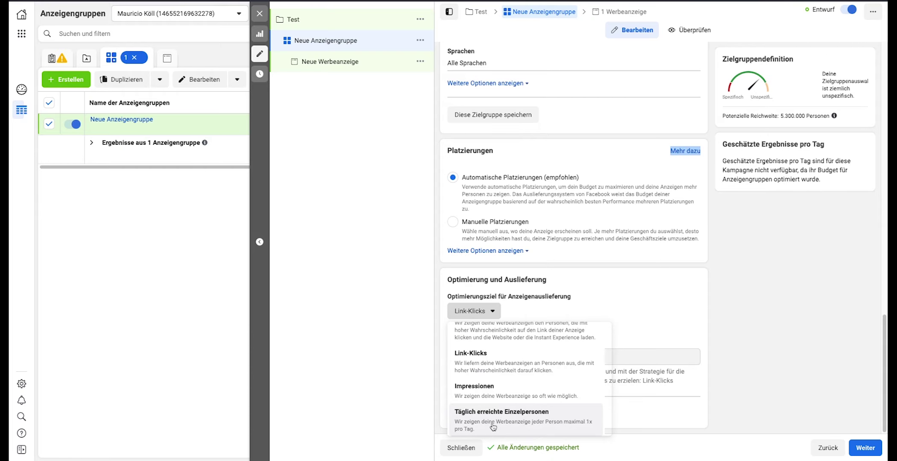
pyautogui.click(419, 351)
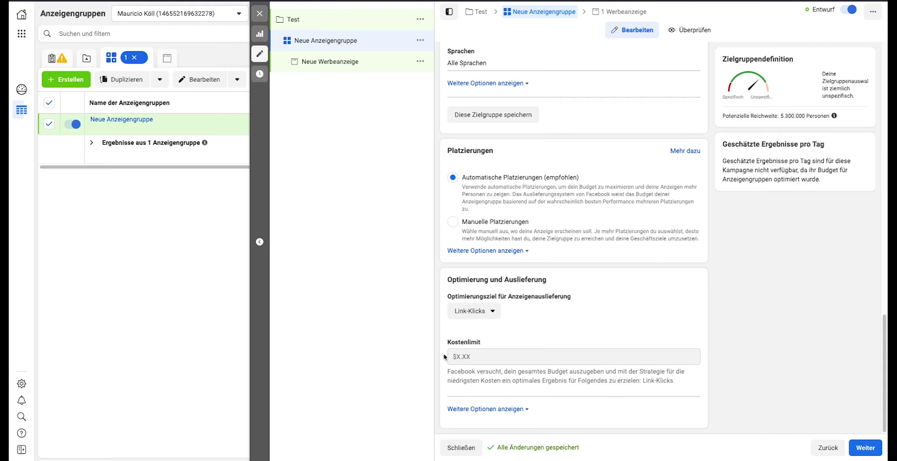
pyautogui.moveTo(469, 357)
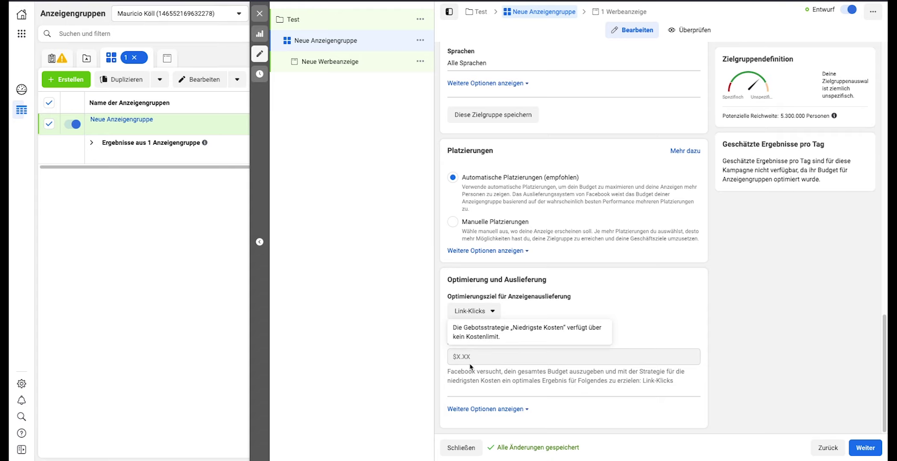
# Step: Continue to the ad level and review its Facebook page, ad setup and format options, keeping Testseite and Werbeanzeige erstellen
pyautogui.click(870, 447)
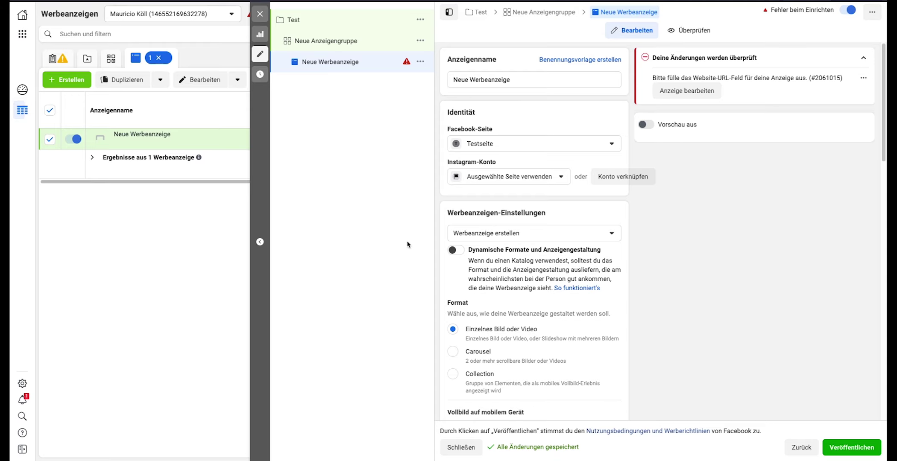
pyautogui.click(465, 149)
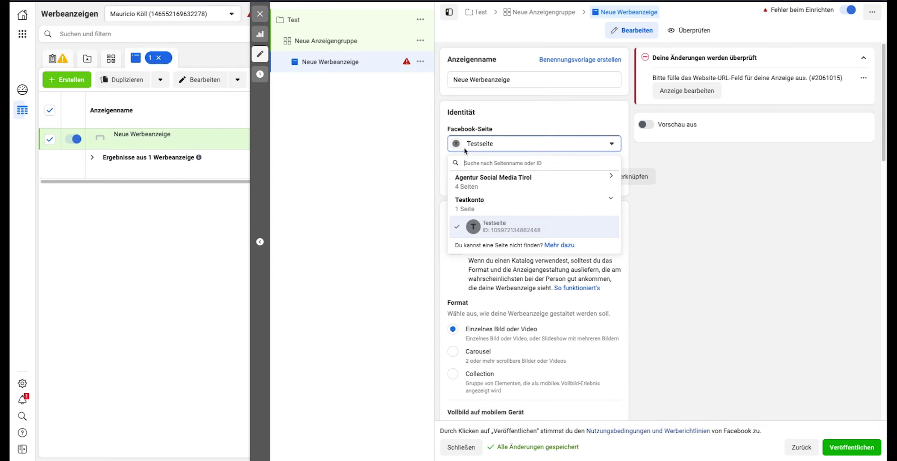
pyautogui.click(441, 249)
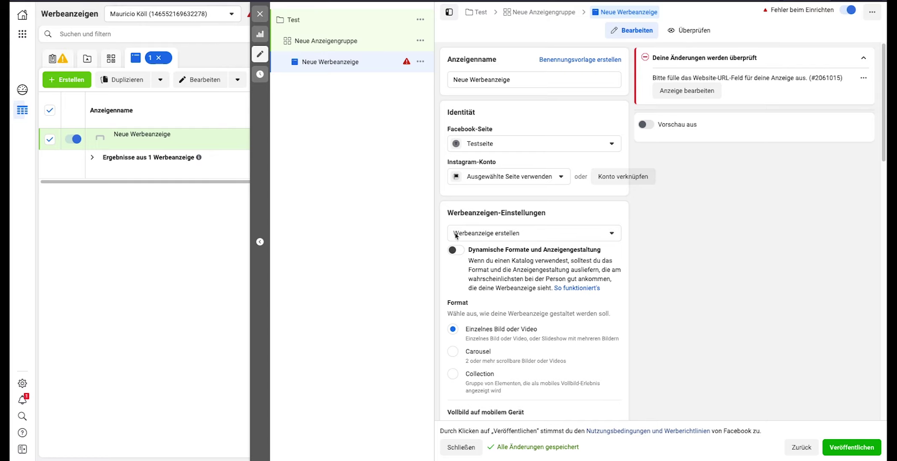
pyautogui.click(456, 235)
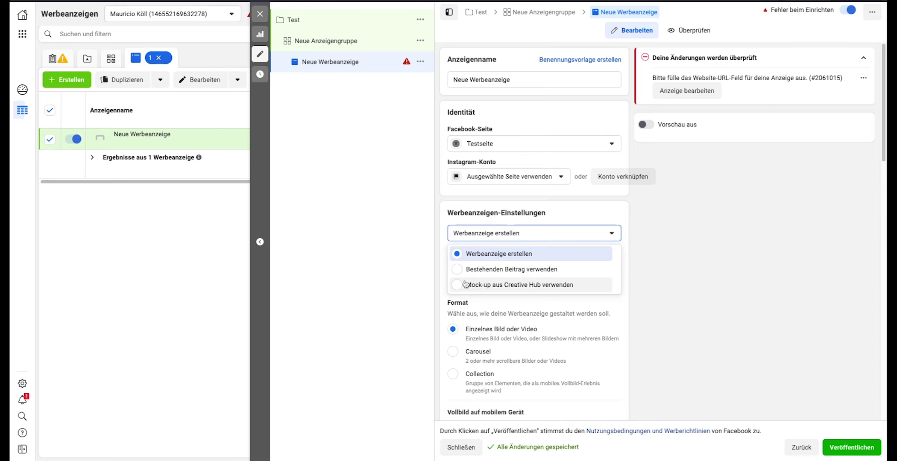
pyautogui.click(462, 259)
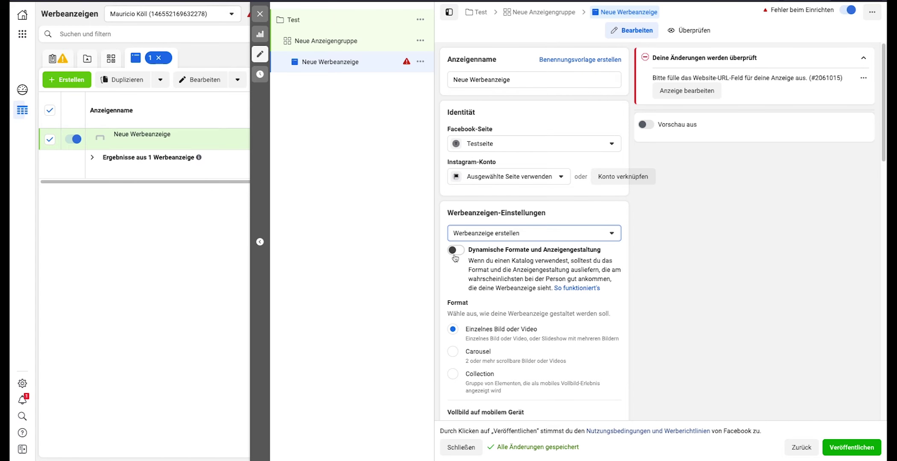
pyautogui.scroll(-3, 455, 258)
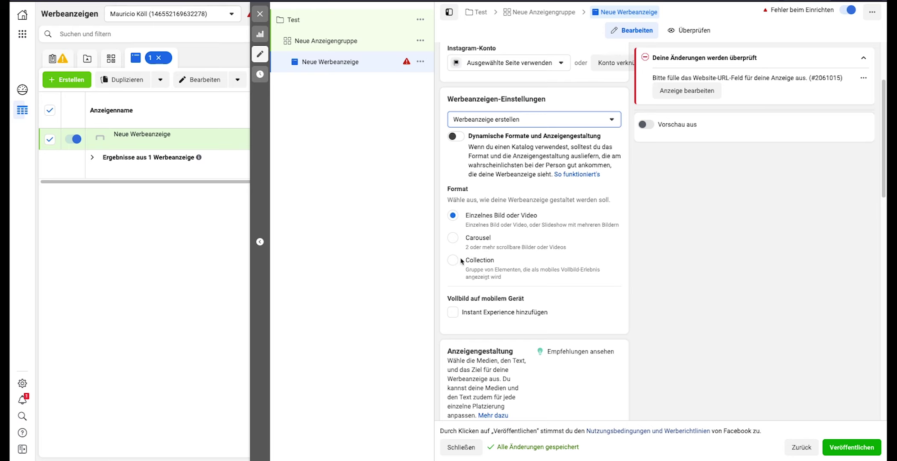
pyautogui.scroll(2, 462, 252)
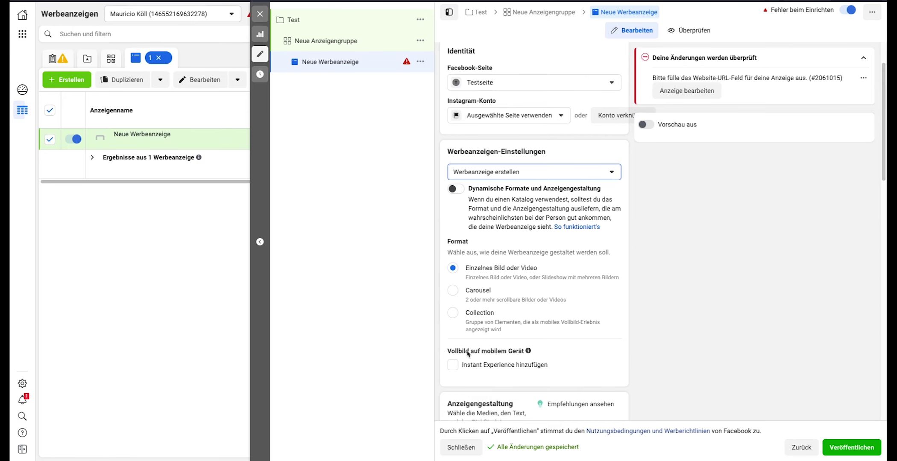
# Step: Look into the ad's media options, including the account images and uploading an image file, and cancel without choosing one
pyautogui.scroll(-8, 468, 351)
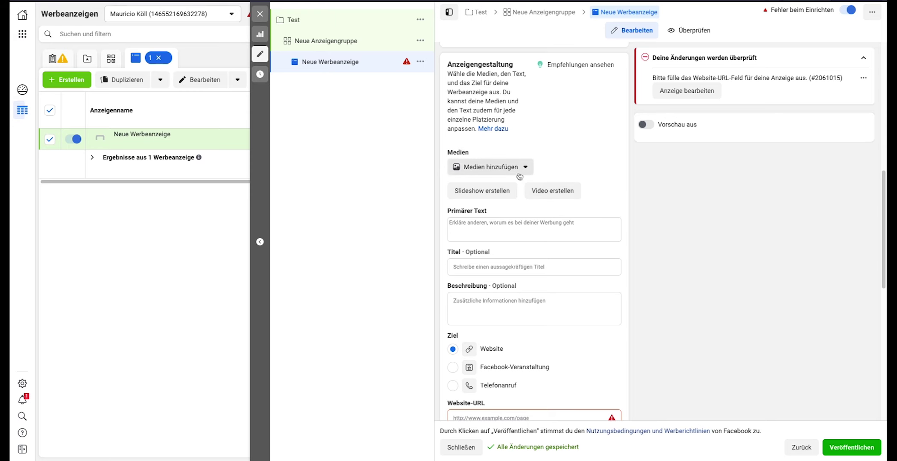
pyautogui.click(491, 171)
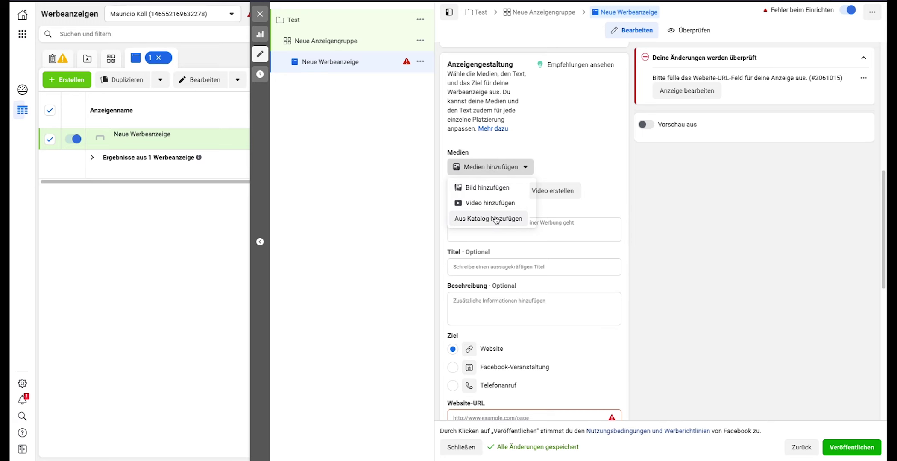
pyautogui.click(495, 190)
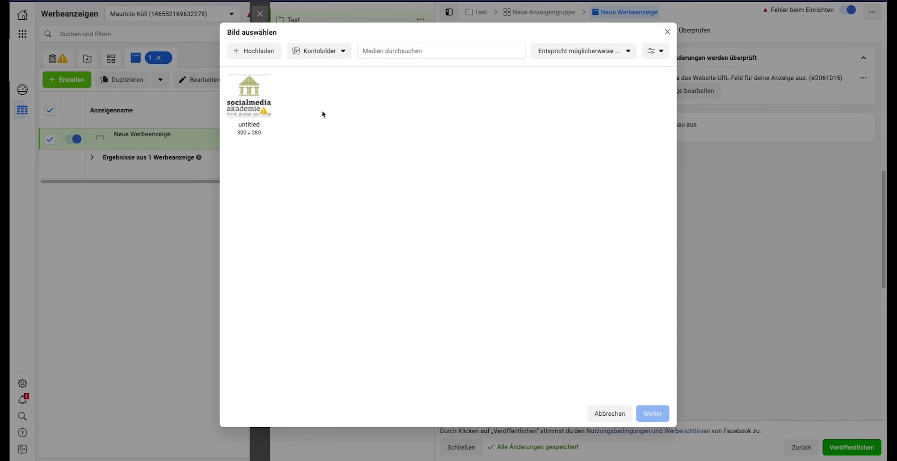
pyautogui.click(259, 57)
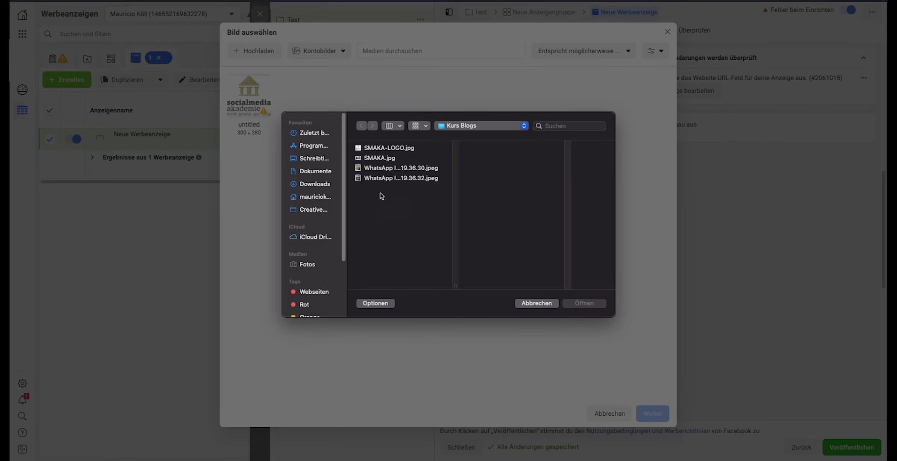
pyautogui.click(539, 304)
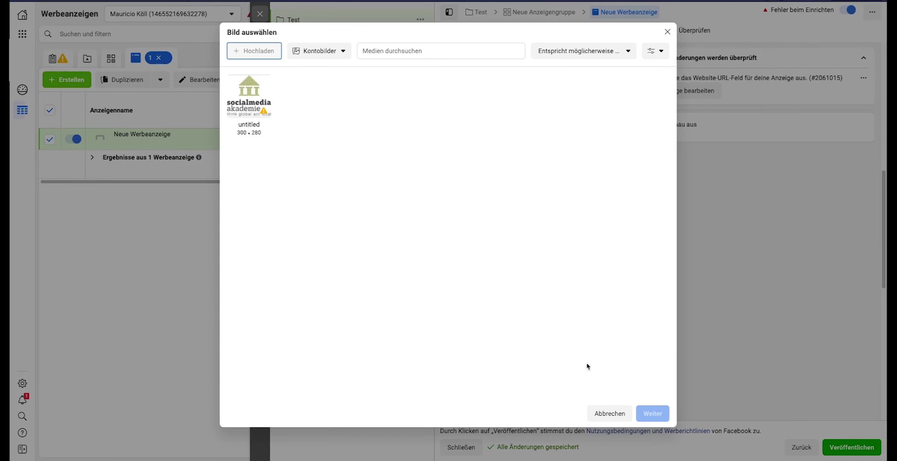
pyautogui.click(605, 413)
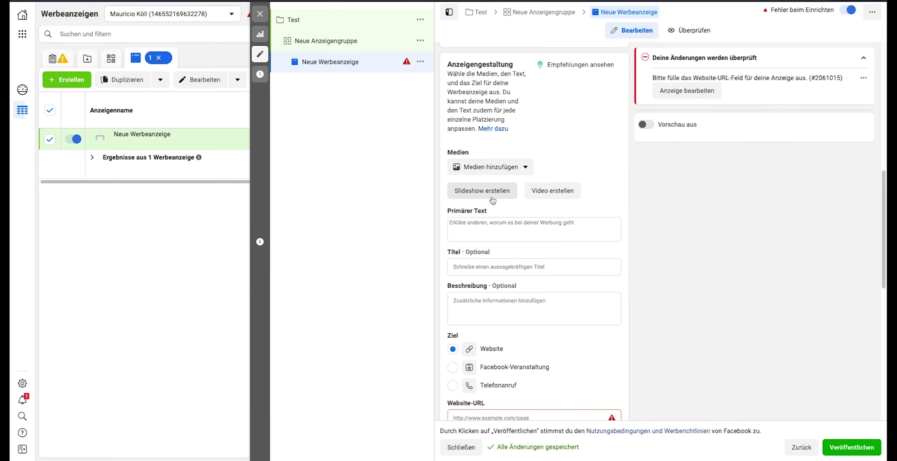
# Step: Add the existing account image "untitled" with the socialmedia akademie logo as the ad's media
pyautogui.click(488, 175)
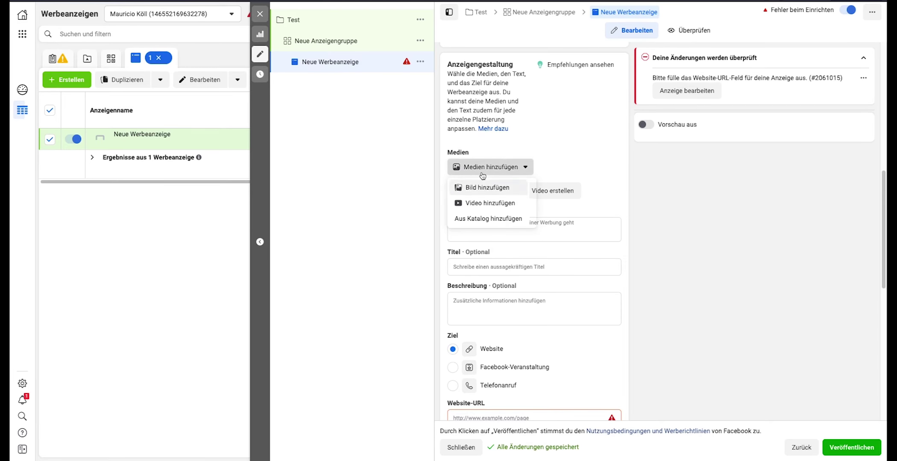
pyautogui.click(483, 187)
pyautogui.click(241, 99)
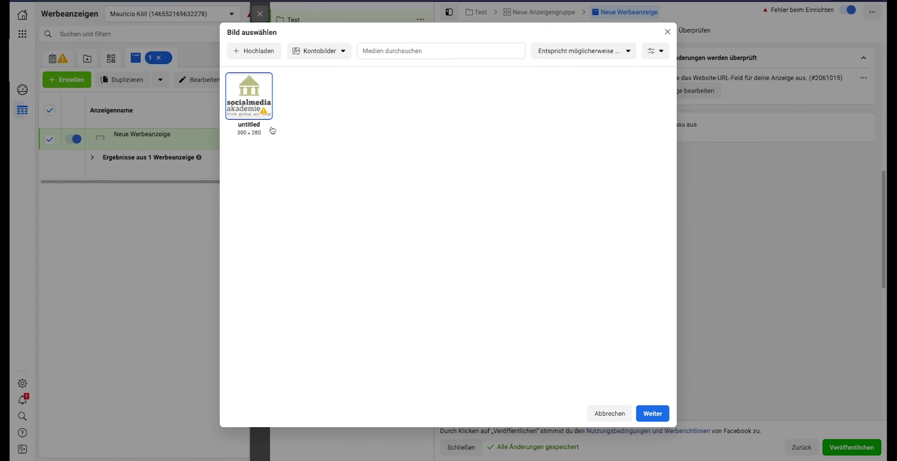
pyautogui.click(652, 413)
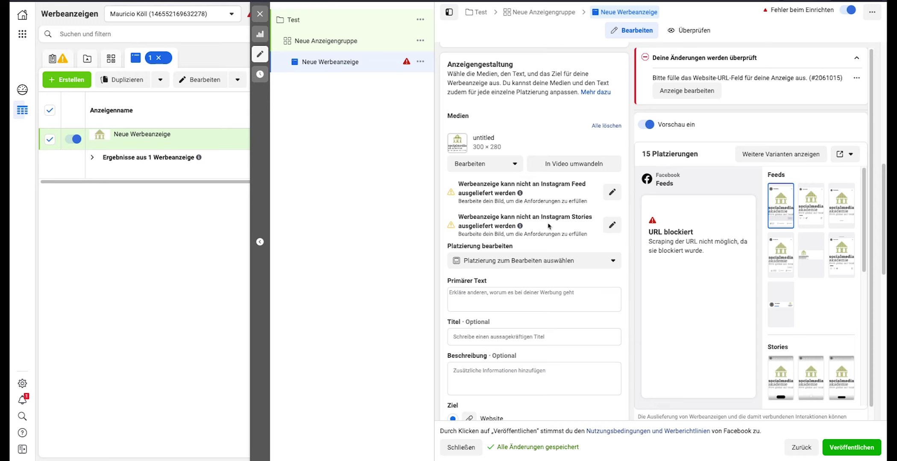
# Step: Examine the placement groups and single placements for which the ad's media can be edited, without selecting one
pyautogui.click(469, 266)
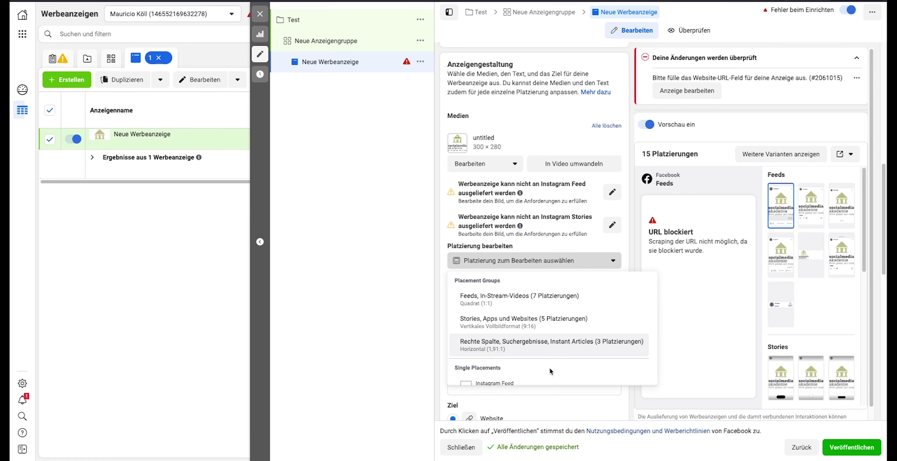
pyautogui.scroll(-3, 550, 371)
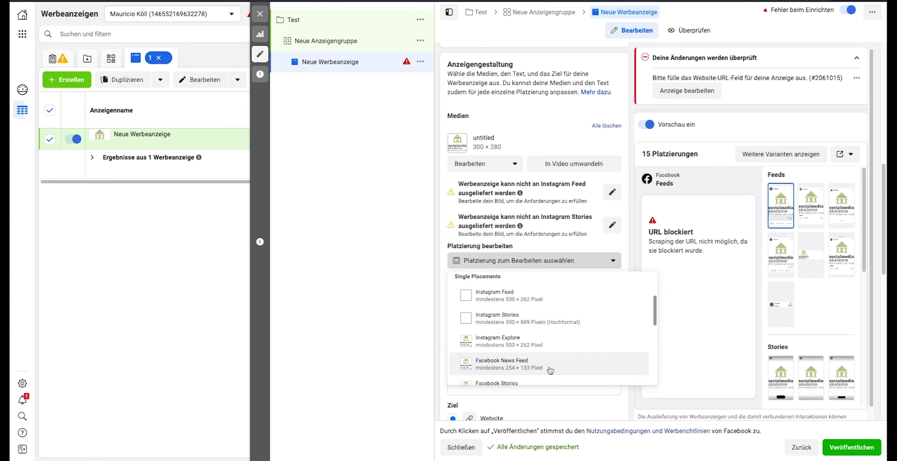
pyautogui.scroll(-2, 516, 315)
pyautogui.scroll(-2, 465, 310)
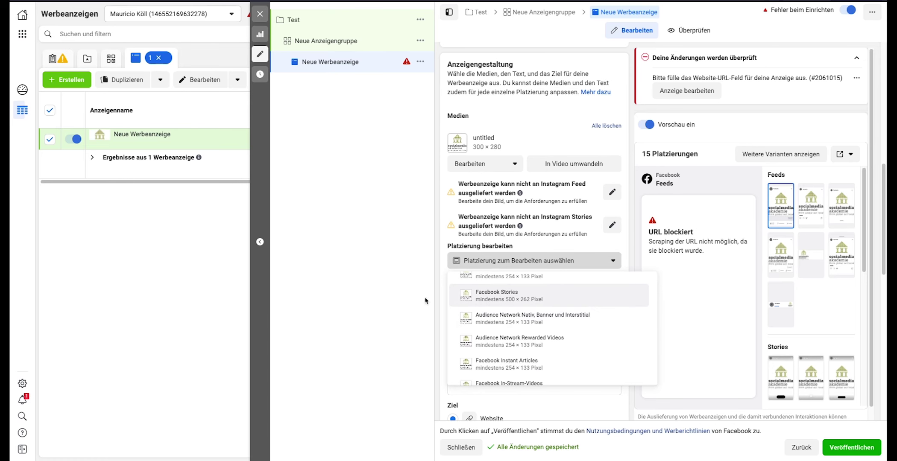
pyautogui.click(410, 302)
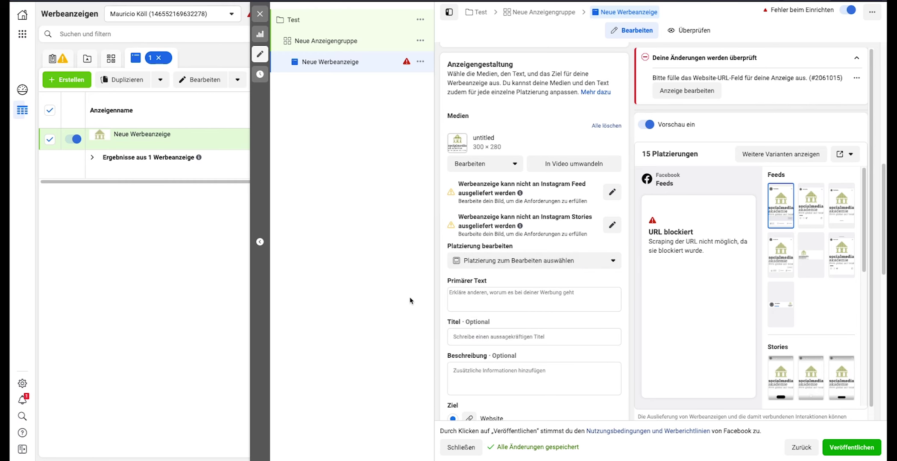
# Step: Try out an additional primary text option for the ad and remove the empty alternative text again
pyautogui.click(456, 295)
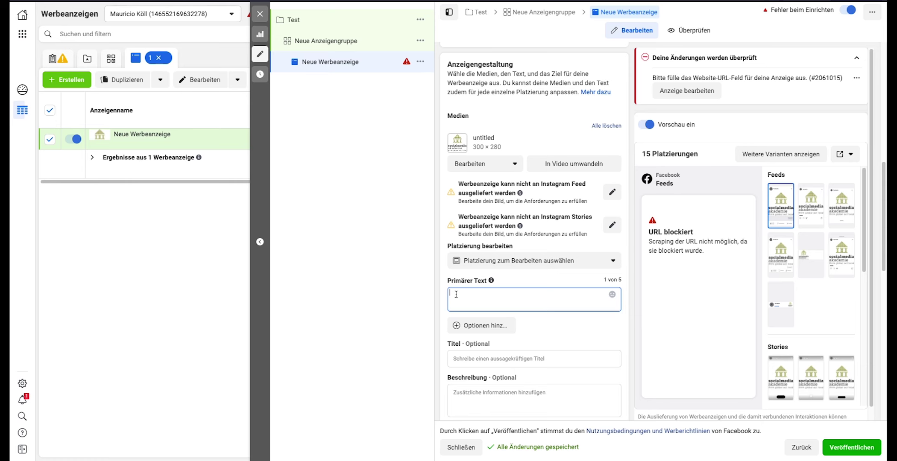
pyautogui.click(475, 326)
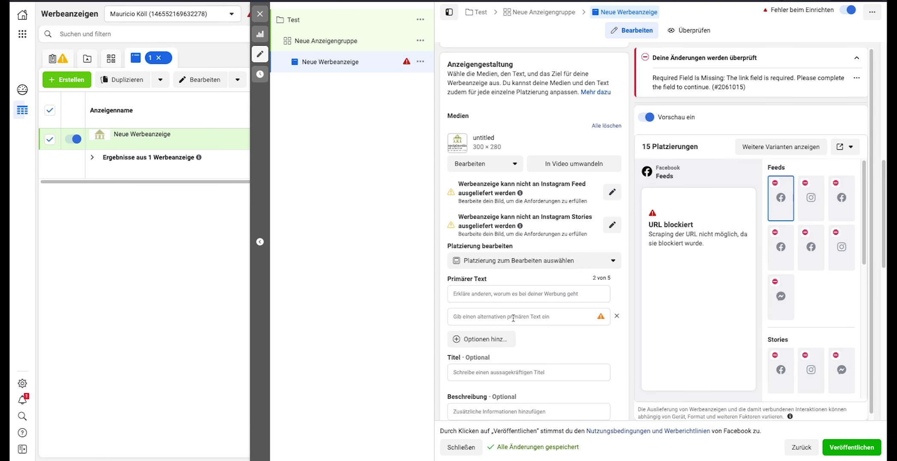
pyautogui.click(510, 295)
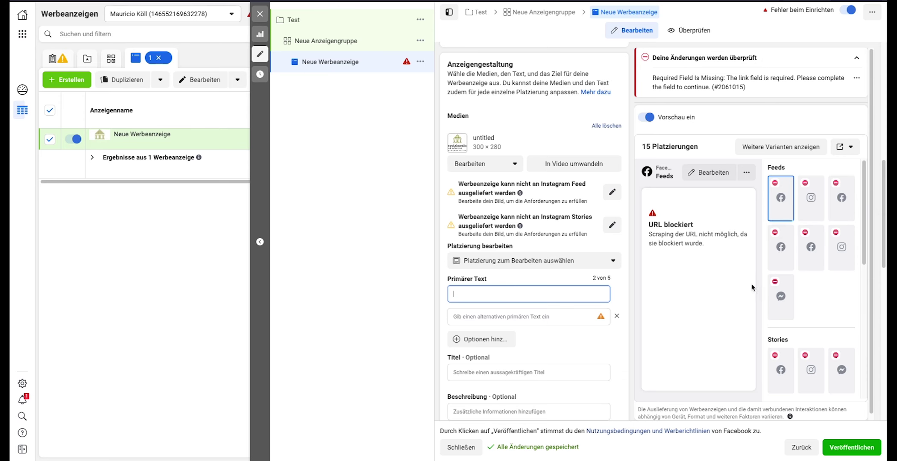
pyautogui.click(612, 322)
pyautogui.click(616, 315)
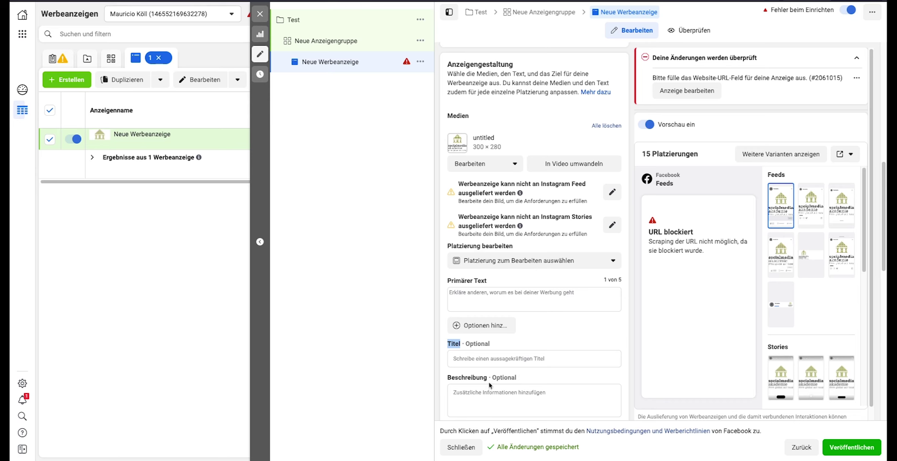
pyautogui.scroll(-1, 487, 383)
pyautogui.scroll(-3, 487, 383)
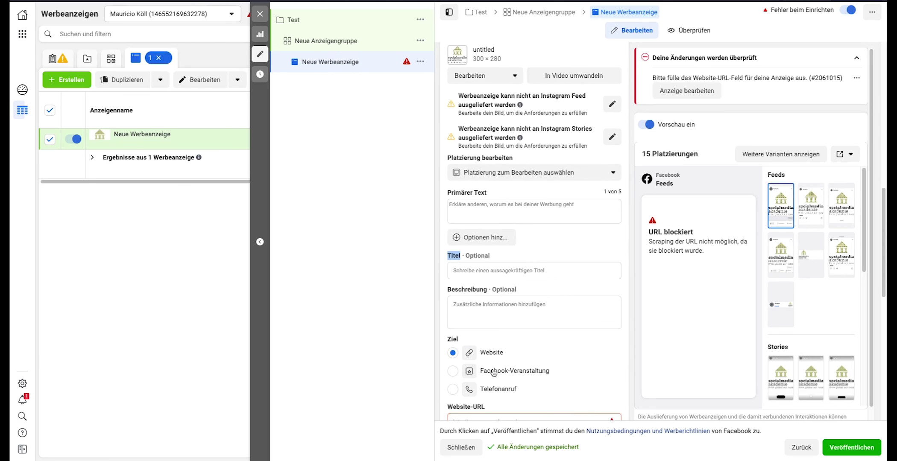
pyautogui.scroll(-2, 494, 373)
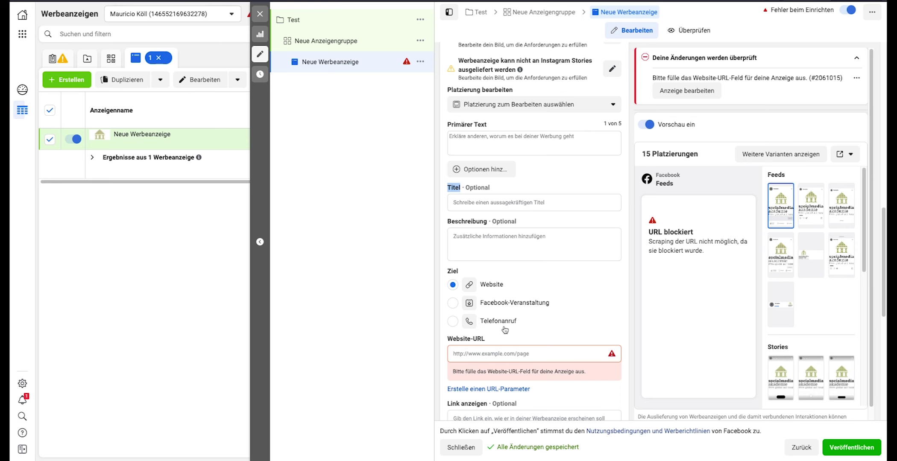
pyautogui.click(492, 350)
pyautogui.write('www.socialmedi')
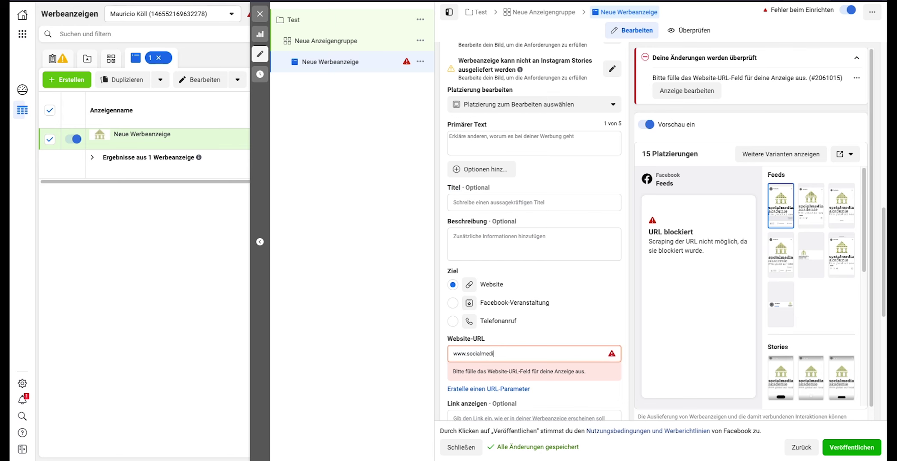
pyautogui.write('a-akademie.com')
pyautogui.click(503, 341)
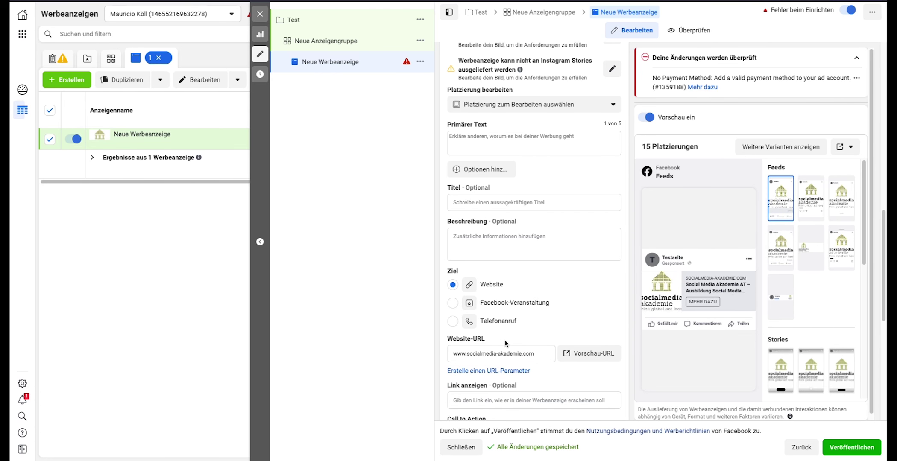
# Step: Review the ad's call-to-action choices and keep Mehr dazu
pyautogui.scroll(-1, 506, 343)
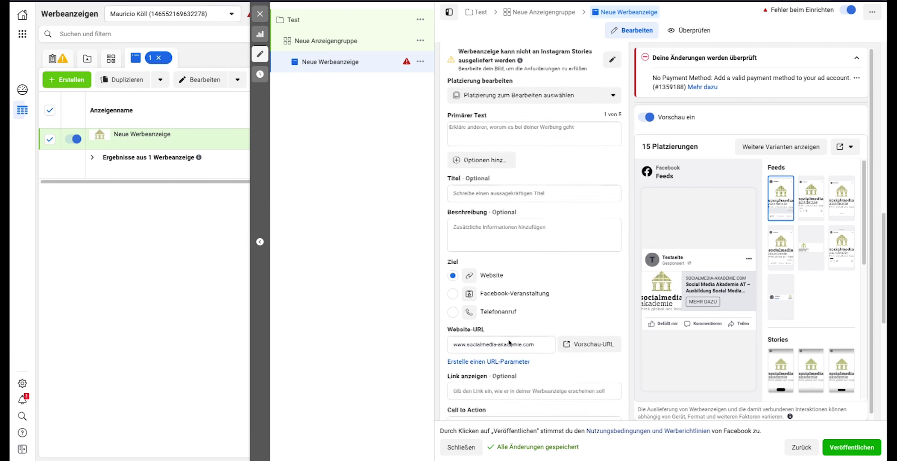
pyautogui.scroll(-1, 509, 343)
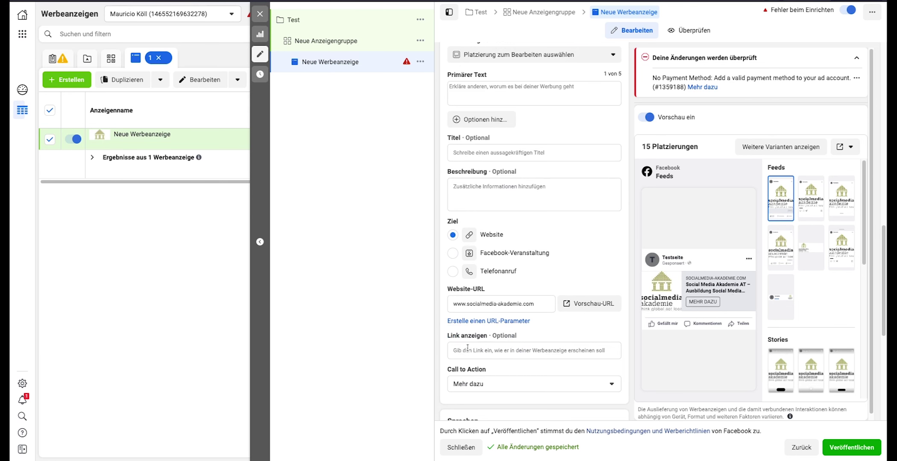
pyautogui.click(471, 387)
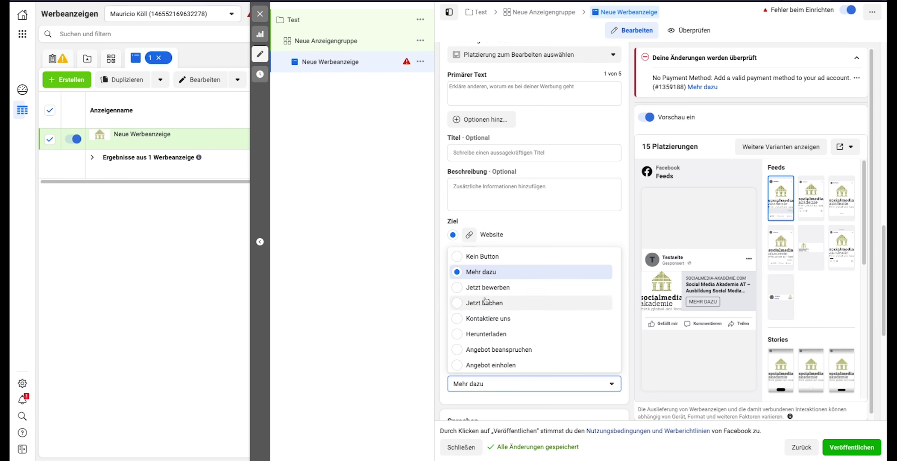
pyautogui.click(485, 384)
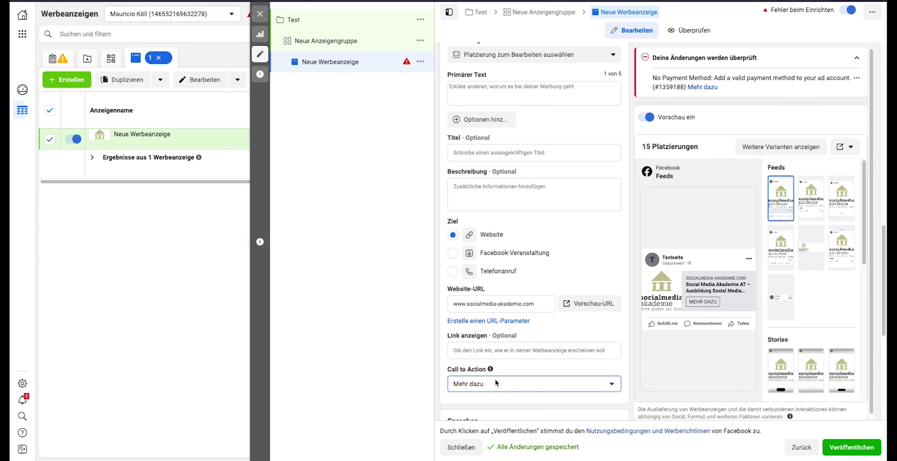
# Step: Look into the options for adding languages to the ad and cancel without adding one
pyautogui.scroll(-3, 495, 383)
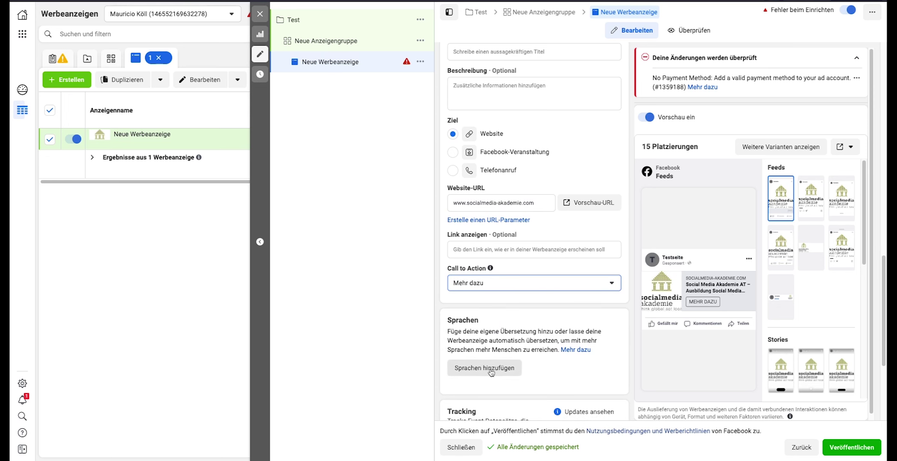
pyautogui.click(491, 370)
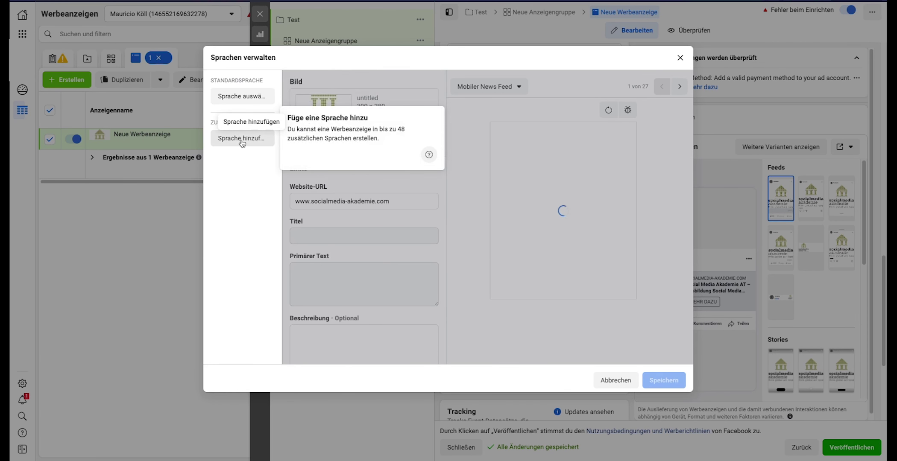
pyautogui.click(611, 380)
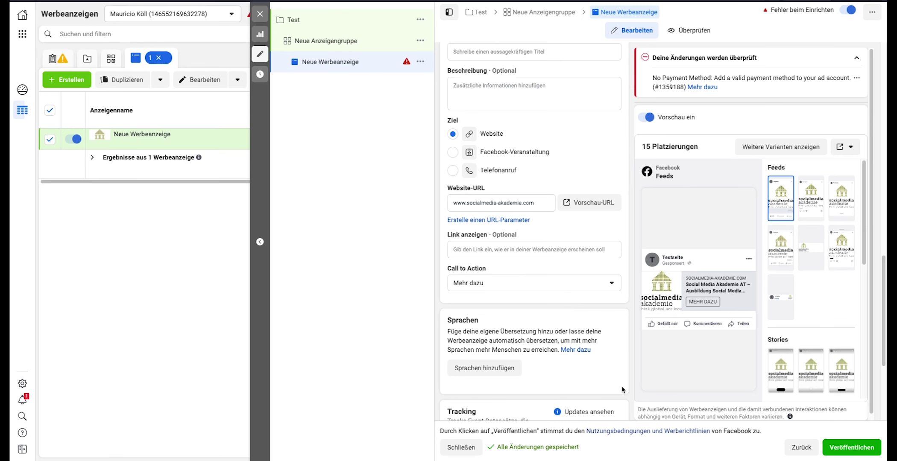